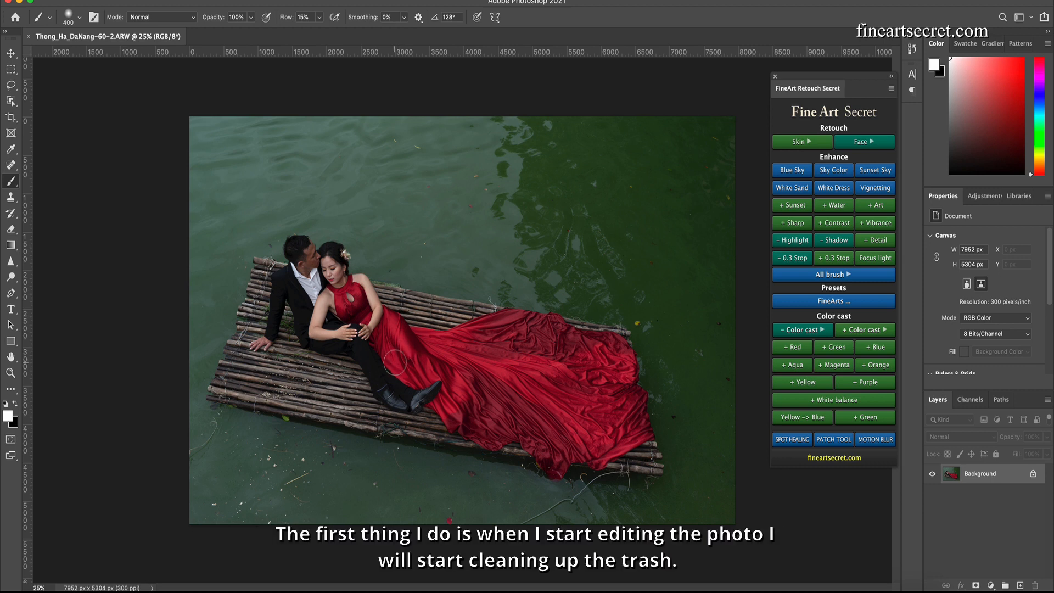
# Remove the floating trash and loose strings from the water below the raft with the Spot Healing Brush.
pyautogui.click(794, 442)
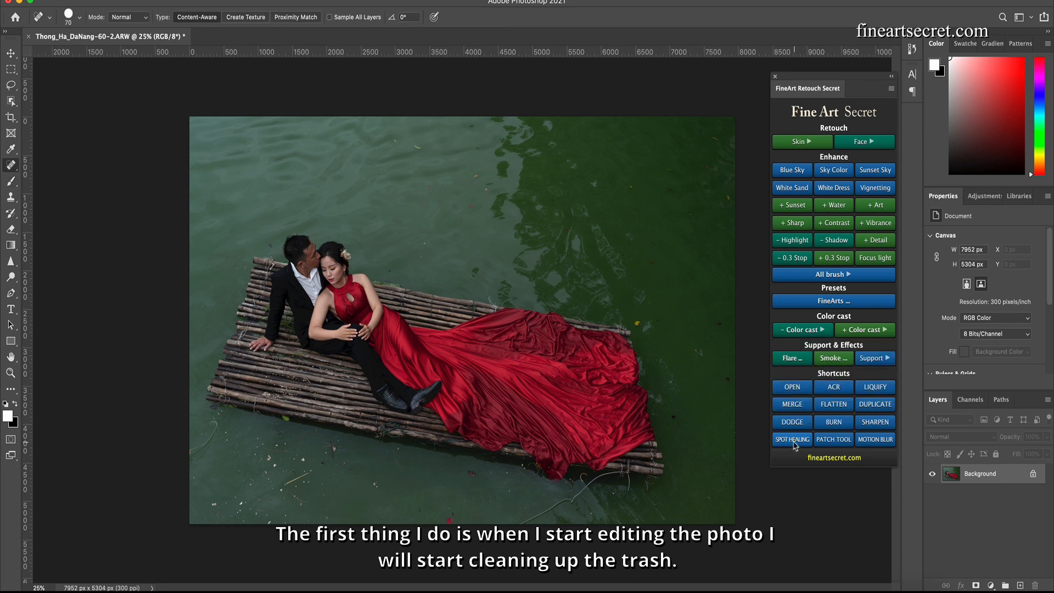
pyautogui.press('[')
pyautogui.moveTo(292, 474); pyautogui.dragTo(312, 471)
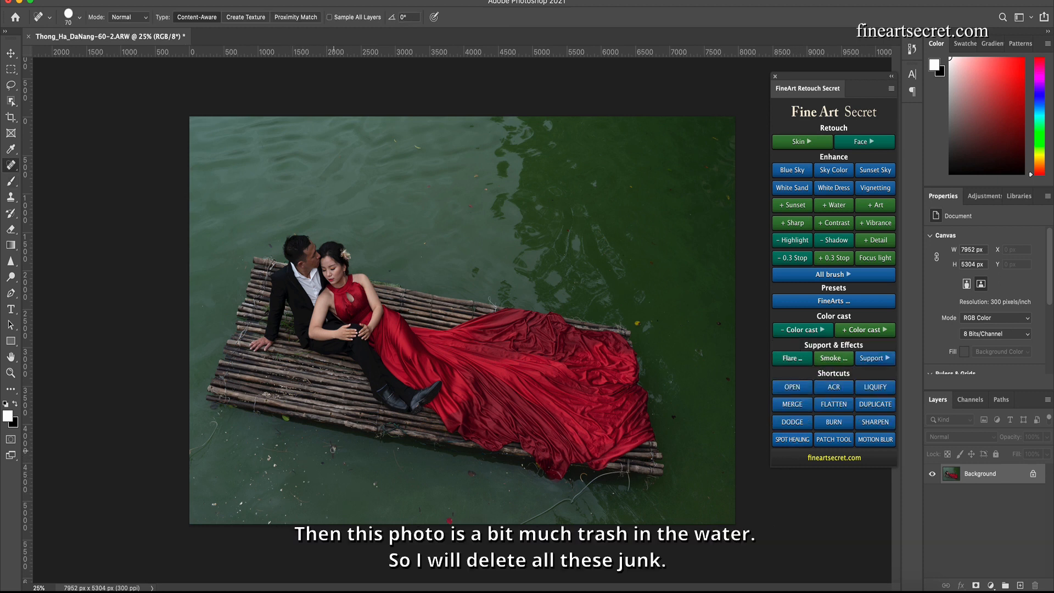
pyautogui.click(335, 449)
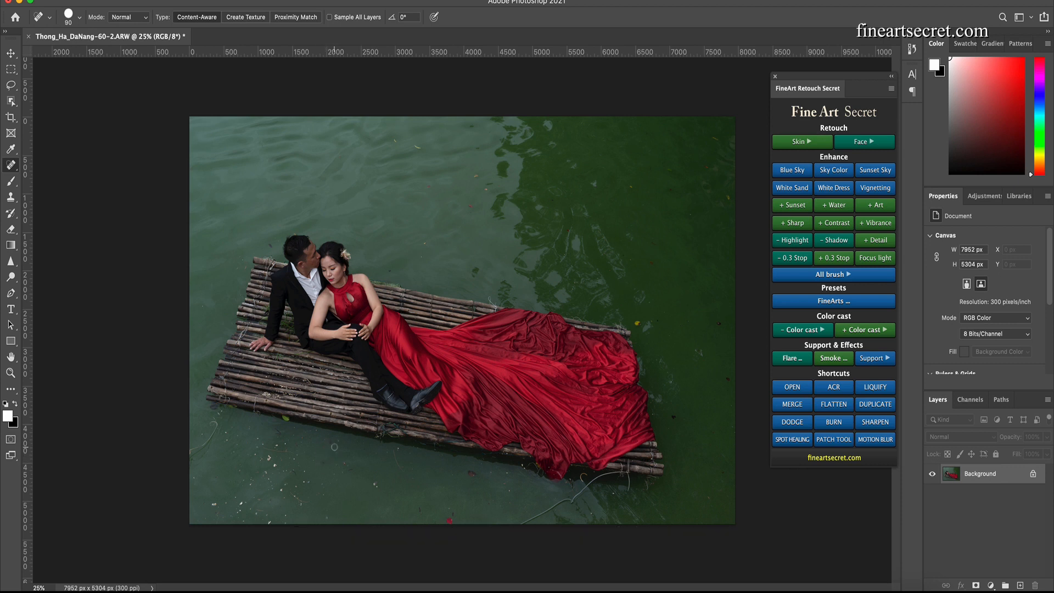
pyautogui.click(217, 421)
pyautogui.moveTo(545, 511); pyautogui.dragTo(561, 501)
pyautogui.click(450, 519)
pyautogui.press('[')
pyautogui.moveTo(592, 483)
pyautogui.mouseDown()
pyautogui.moveTo(618, 475)
pyautogui.moveTo(581, 493)
pyautogui.moveTo(630, 490)
pyautogui.mouseUp()
# Heal the remaining specks in the water at the photo's lower-left corner and beside the raft's near end with a larger brush.
pyautogui.press(']')
pyautogui.click(300, 510)
pyautogui.click(240, 502)
pyautogui.moveTo(221, 502); pyautogui.dragTo(203, 505)
pyautogui.click(267, 508)
pyautogui.moveTo(284, 494); pyautogui.dragTo(251, 480)
pyautogui.press('[')
pyautogui.moveTo(197, 432); pyautogui.dragTo(216, 425)
# Show the Histogram and the Navigator and stack them over the Color panel.
pyautogui.click(373, 2)
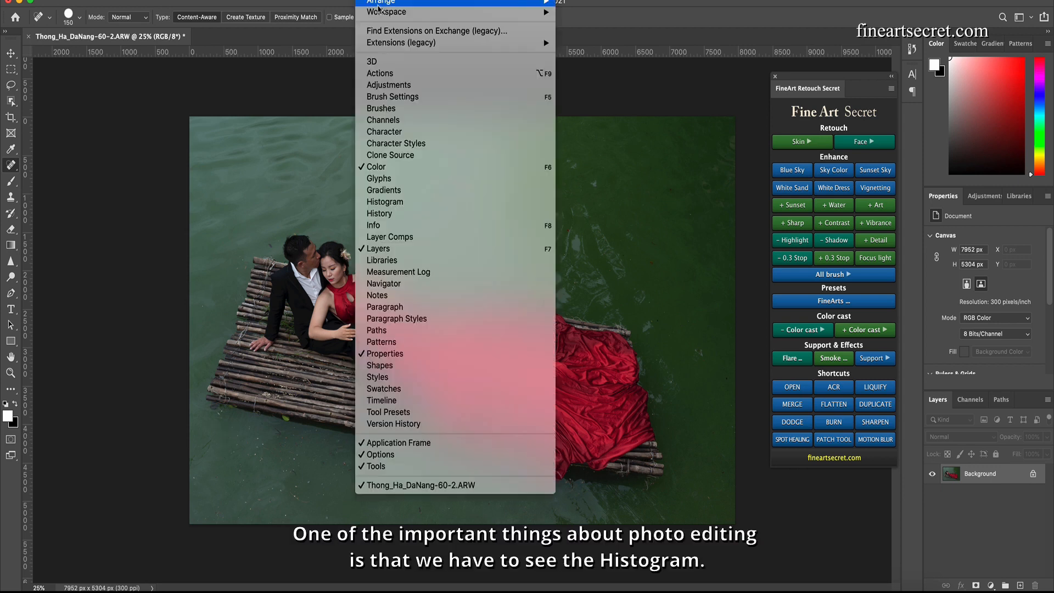
pyautogui.click(425, 214)
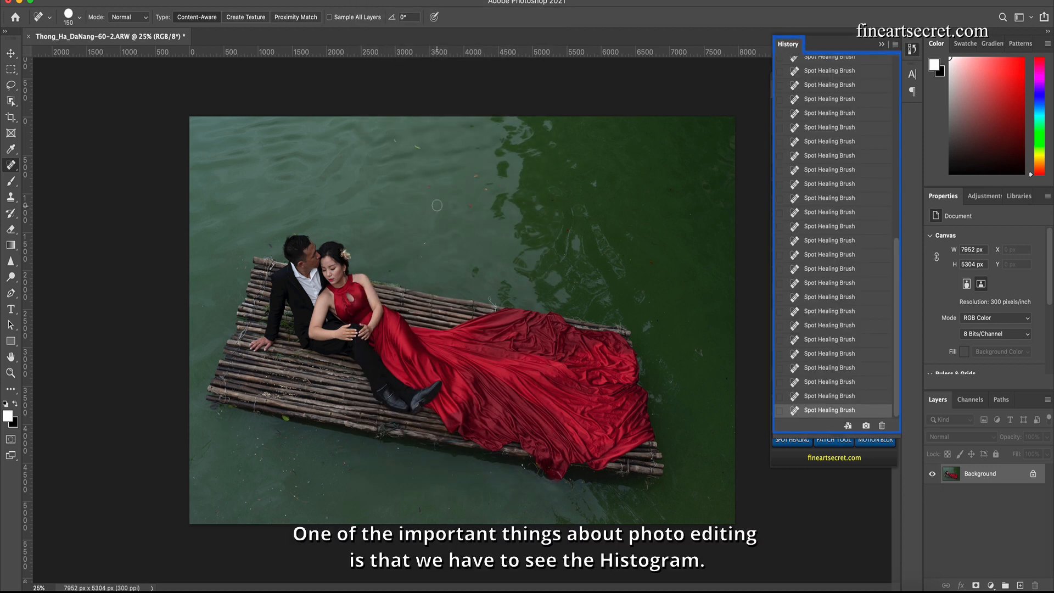
pyautogui.click(362, 3)
pyautogui.click(401, 201)
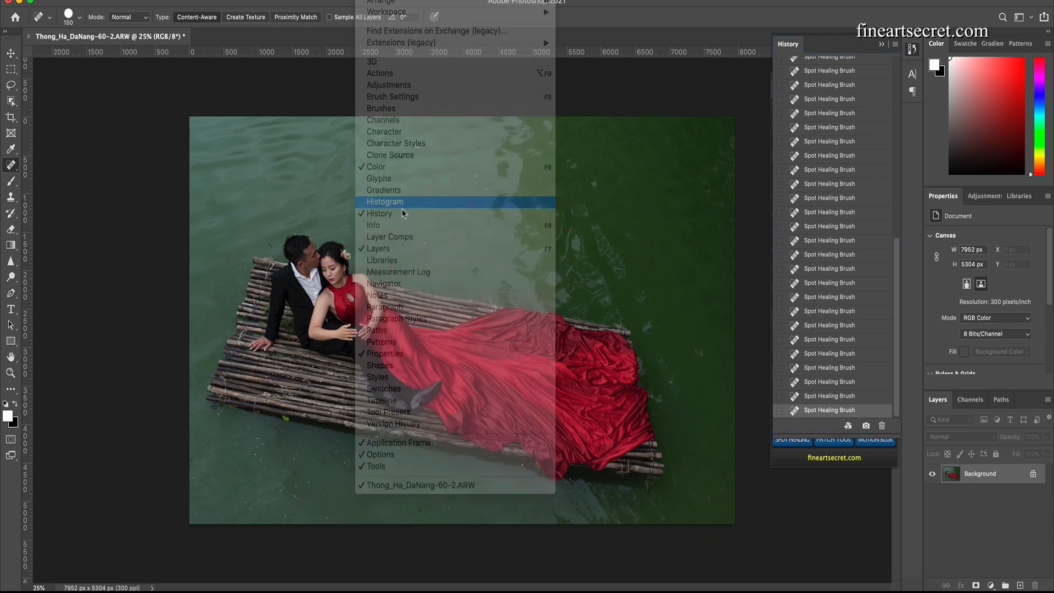
pyautogui.moveTo(850, 70); pyautogui.dragTo(952, 70)
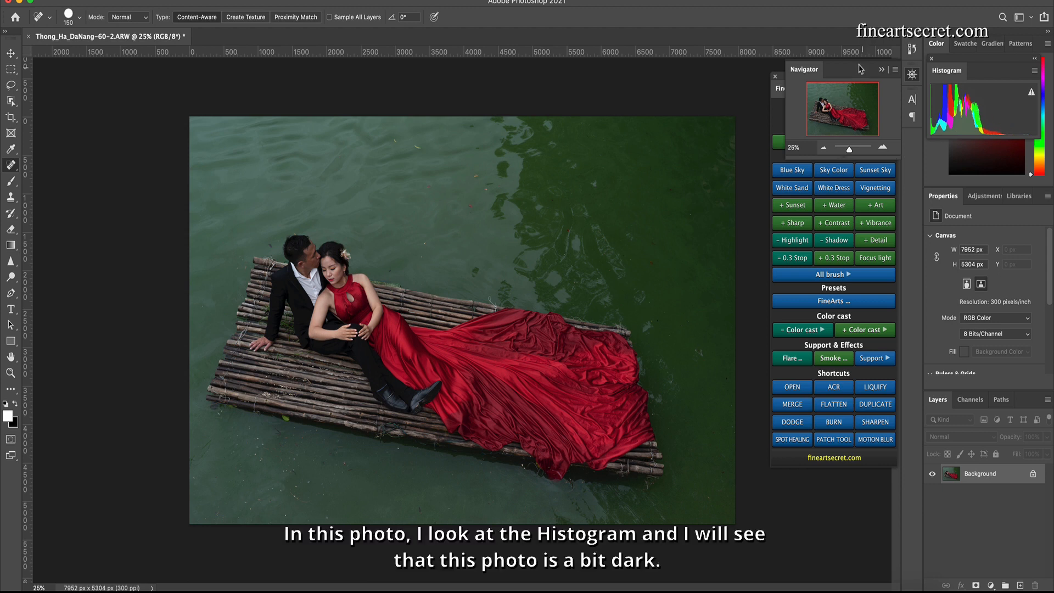
pyautogui.moveTo(857, 70); pyautogui.dragTo(1005, 142)
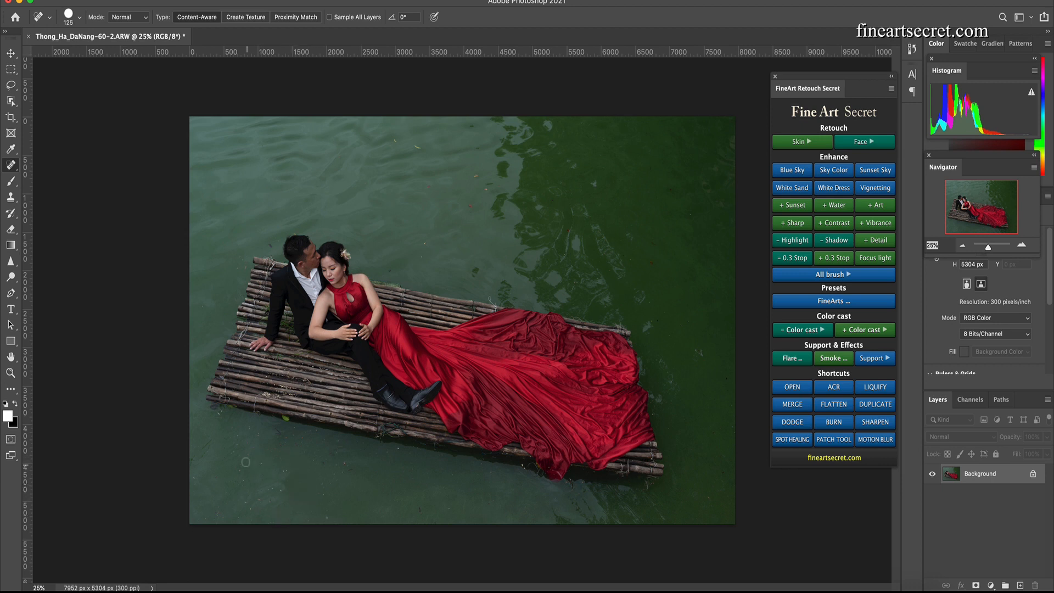
# Set the Spot Healing Brush size to 150 and duplicate the cleaned Background layer.
pyautogui.press('[')
pyautogui.press('[')
pyautogui.press(']')
pyautogui.press(']')
pyautogui.press(']')
pyautogui.hotkey('ctrl', 'j')
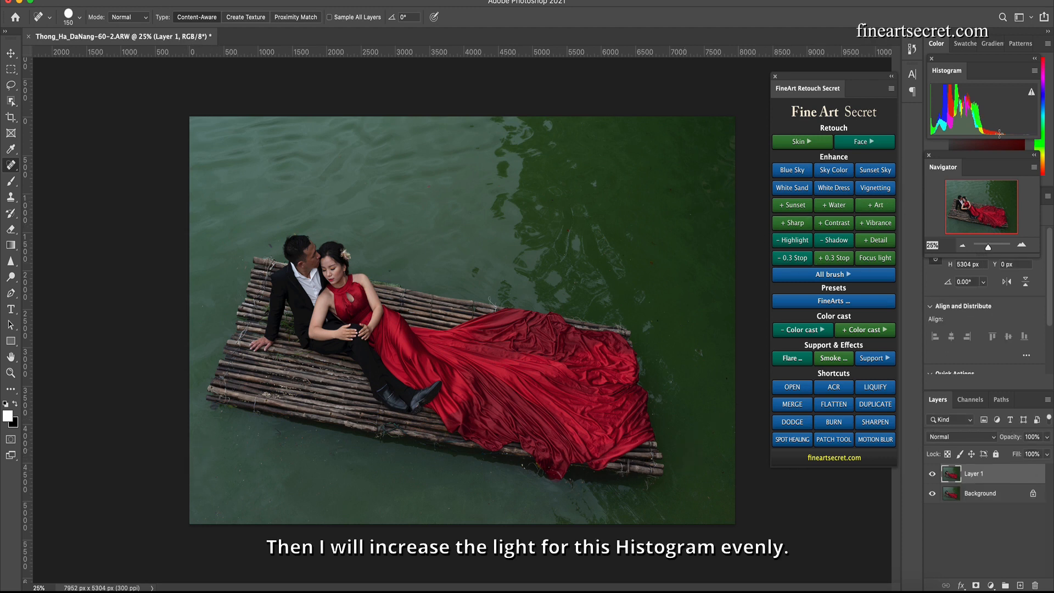
# Brighten the whole photo by applying the +0.3 Stop enhancement four times.
pyautogui.click(833, 259)
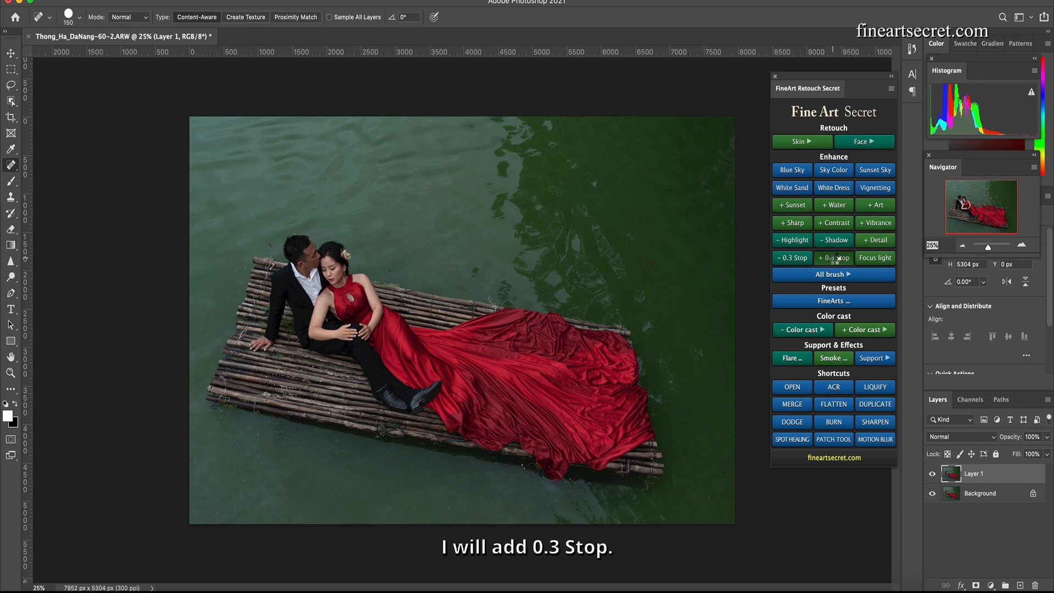
pyautogui.click(834, 263)
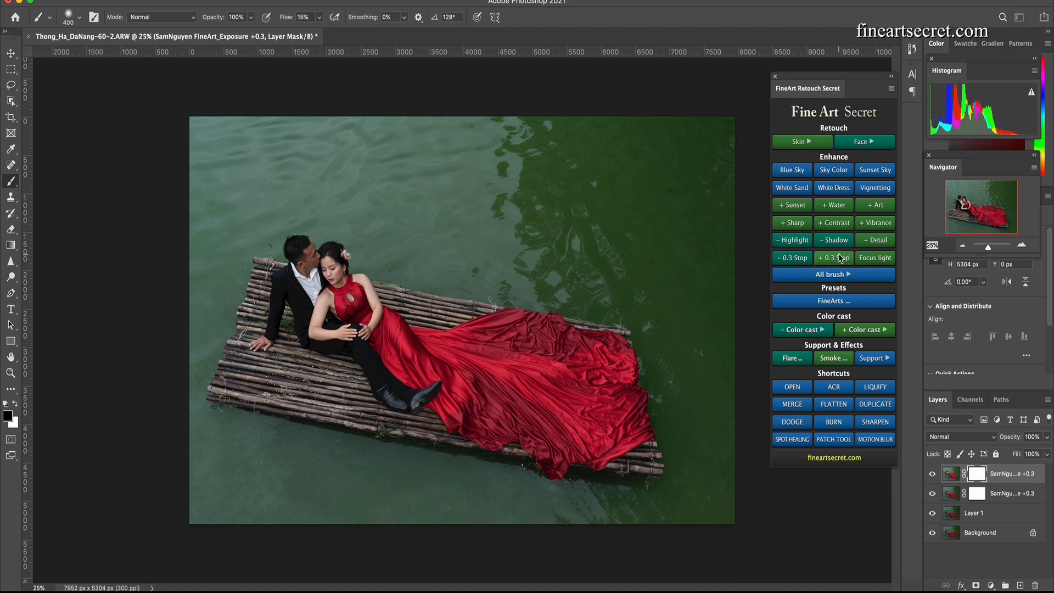
pyautogui.click(835, 261)
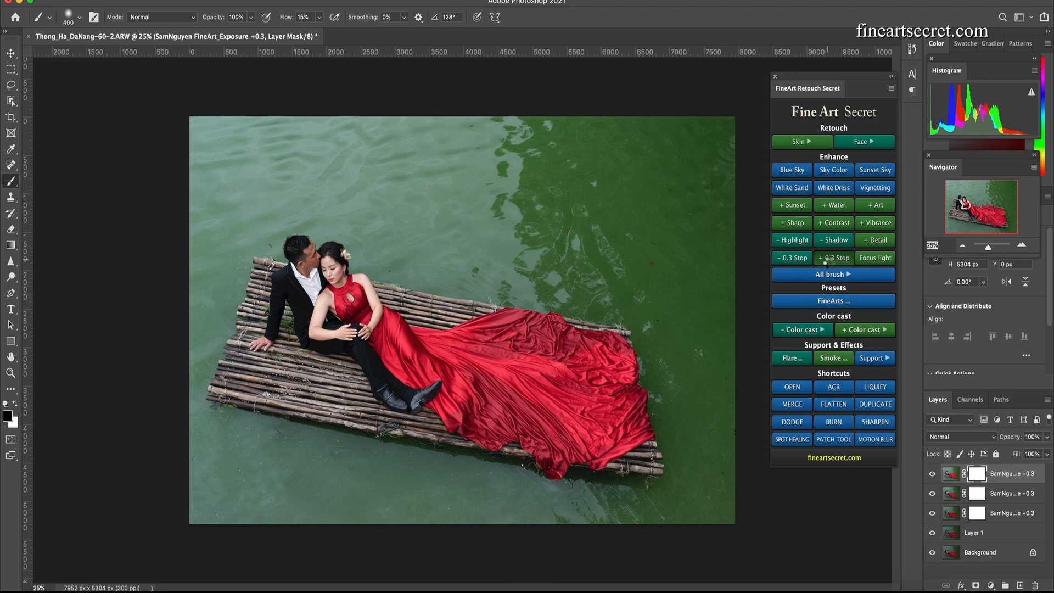
pyautogui.click(831, 261)
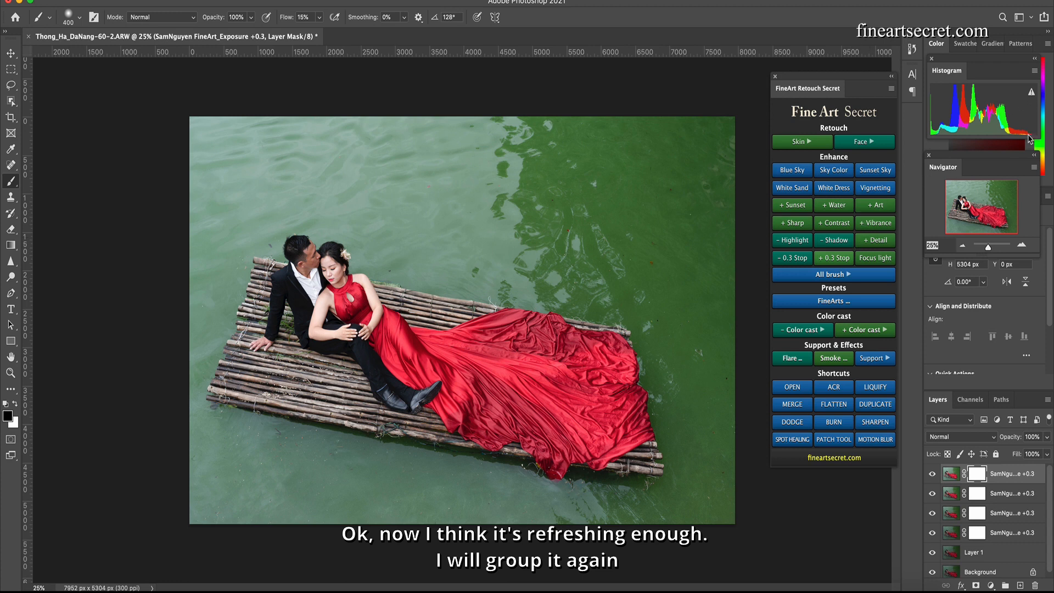
# Group the four +0.3 exposure layers and toggle the group's visibility to compare before and after.
pyautogui.keyDown('shift'); pyautogui.click(1002, 521); pyautogui.keyUp('shift')
pyautogui.keyDown('shift'); pyautogui.click(1005, 532); pyautogui.keyUp('shift')
pyautogui.hotkey('ctrl', 'g')
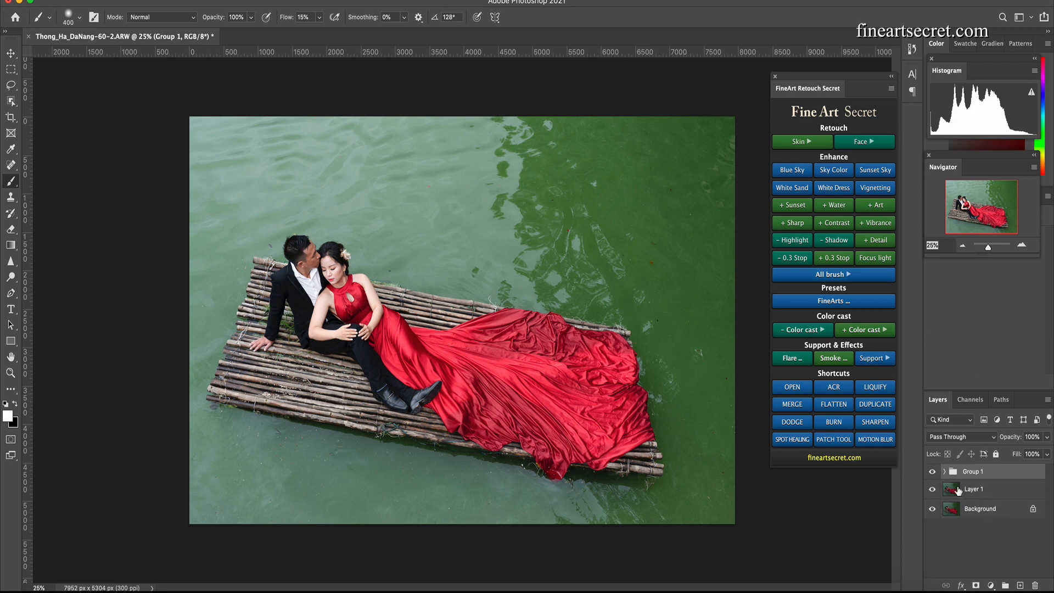
pyautogui.click(931, 472)
pyautogui.click(932, 472)
# Apply White Skin 3 and paint its mask over the groom's face with a brush of size 175.
pyautogui.hotkey('ctrl', '+')
pyautogui.hotkey('ctrl', '+')
pyautogui.hotkey('ctrl', '+')
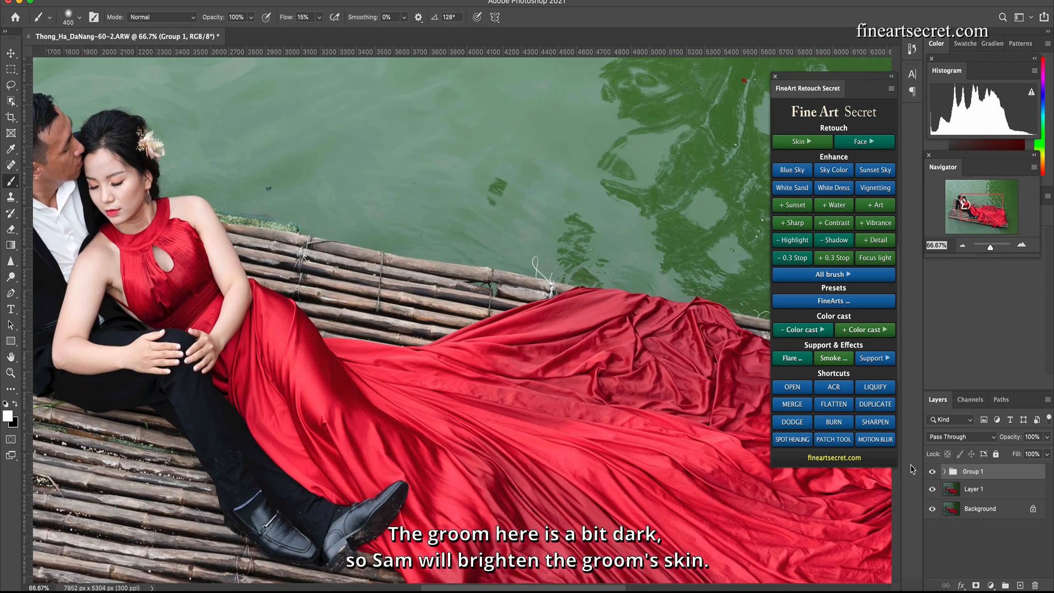
pyautogui.moveTo(234, 238); pyautogui.dragTo(425, 266)
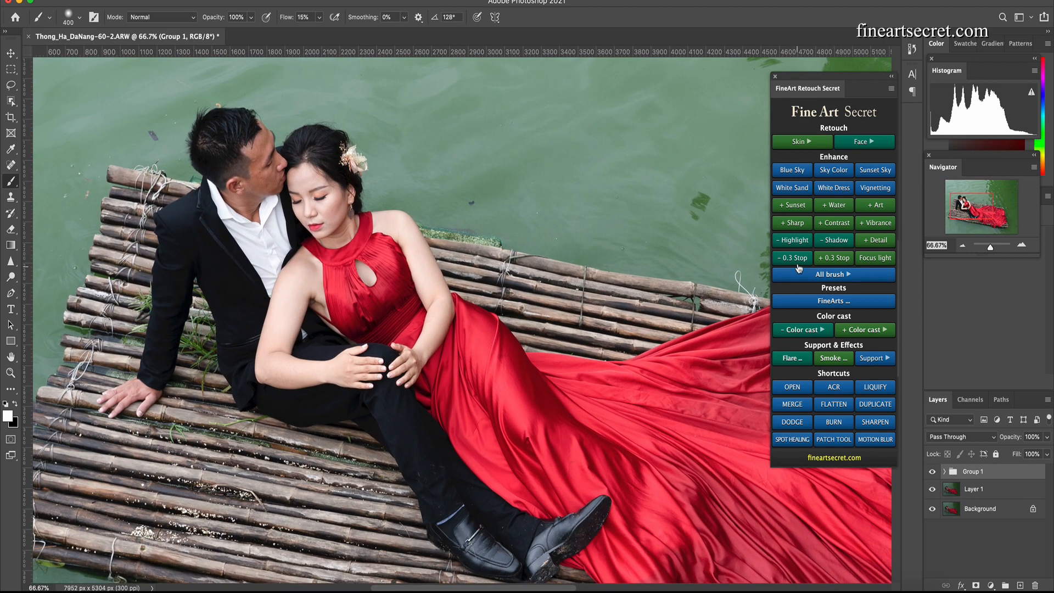
pyautogui.click(812, 142)
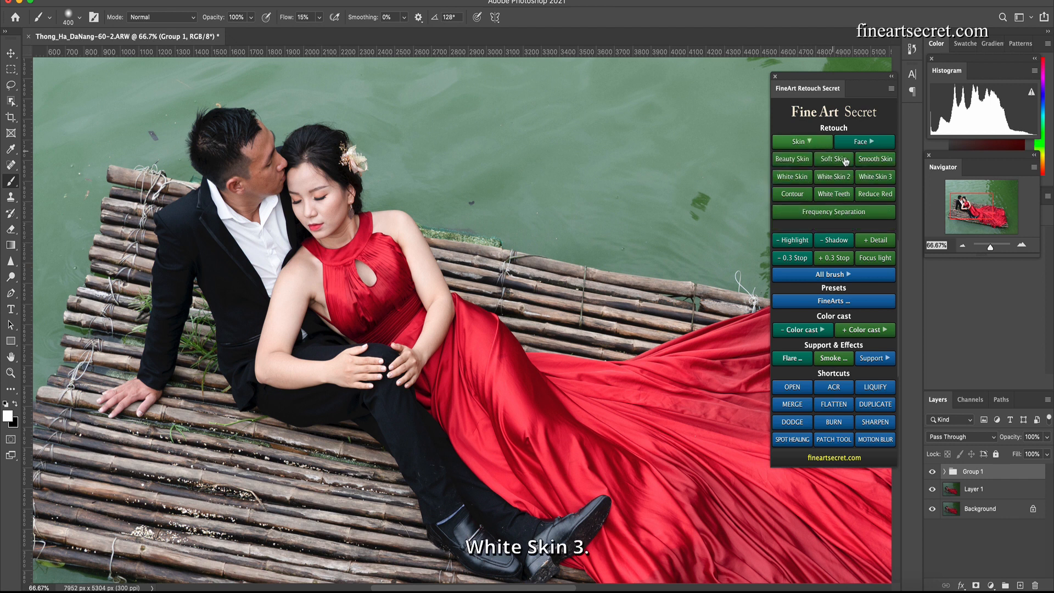
pyautogui.click(872, 176)
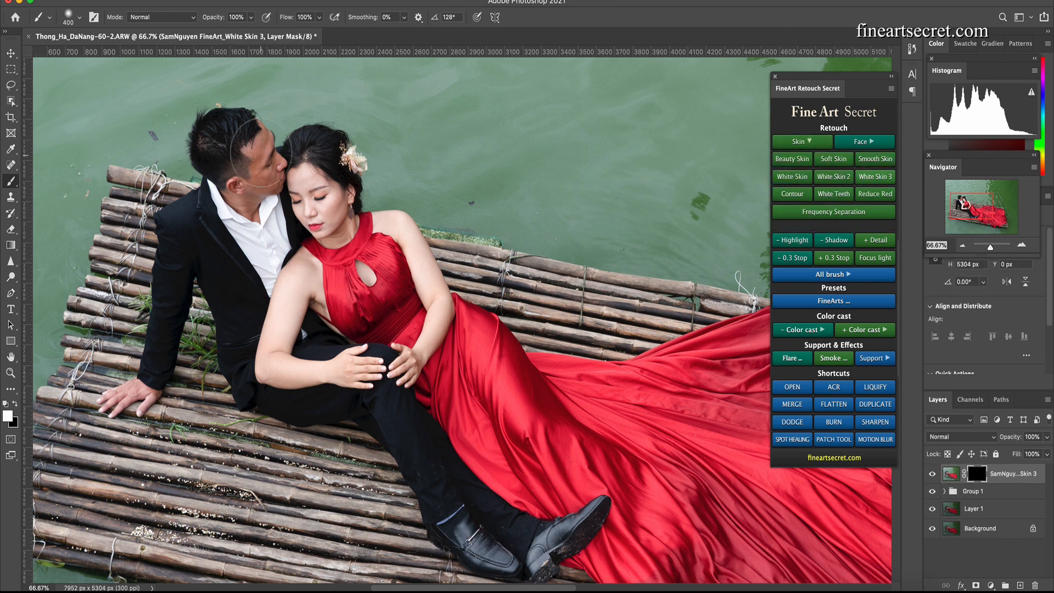
pyautogui.press('[')
pyautogui.press('[')
pyautogui.press('[')
pyautogui.press('[')
pyautogui.press('[')
pyautogui.moveTo(264, 144)
pyautogui.mouseDown()
pyautogui.moveTo(272, 182)
pyautogui.moveTo(235, 190)
pyautogui.moveTo(249, 189)
pyautogui.mouseUp()
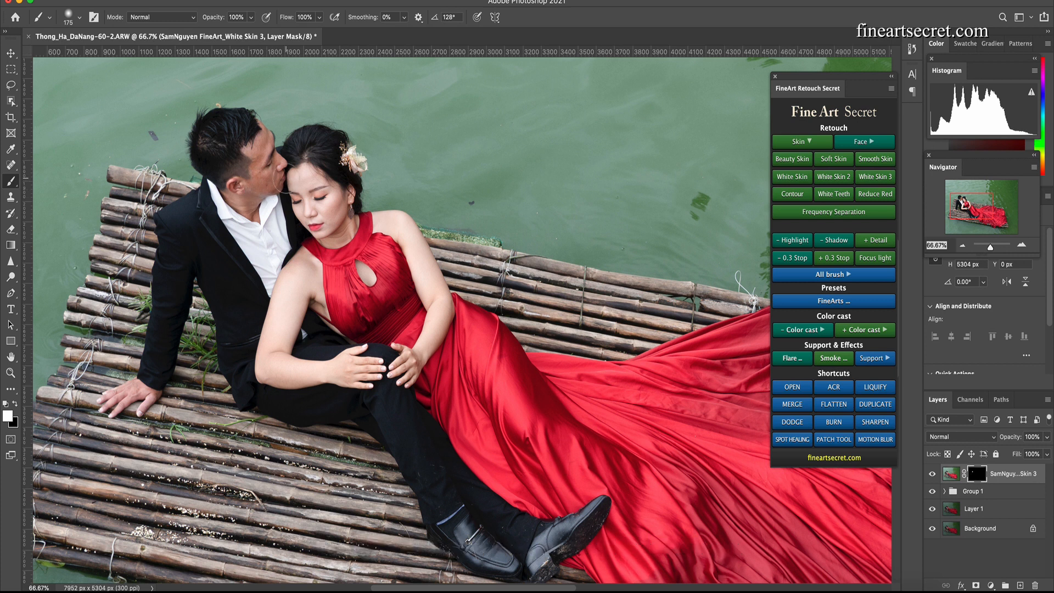
# Merge the visible result into a new layer above the White Skin 3 layer.
pyautogui.hotkey('ctrl', '-')
pyautogui.hotkey('ctrl', '-')
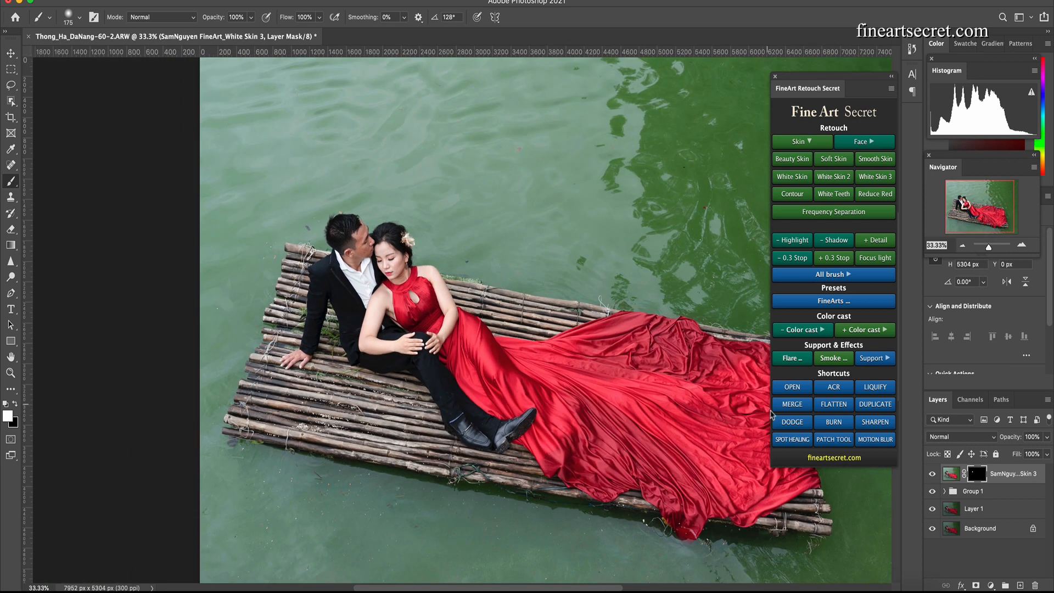
pyautogui.click(790, 405)
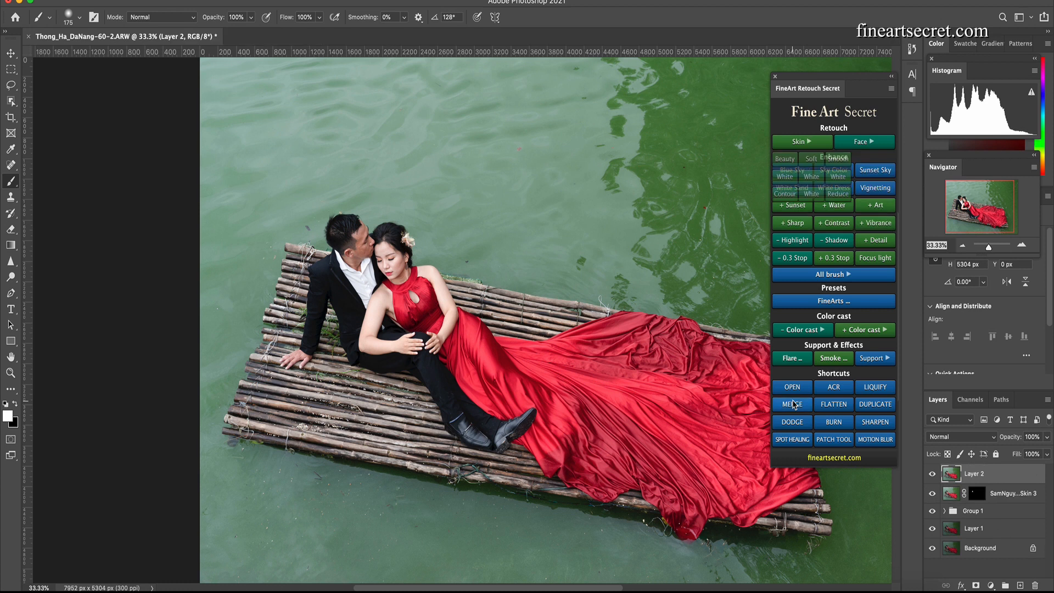
pyautogui.click(792, 439)
pyautogui.moveTo(310, 225); pyautogui.dragTo(295, 233)
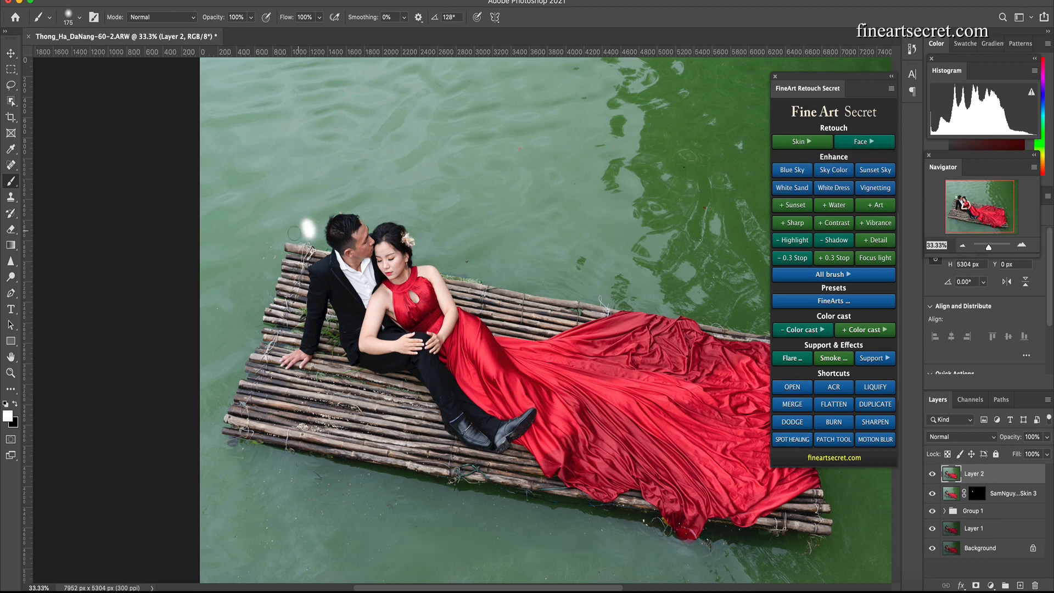
pyautogui.press('super+z')
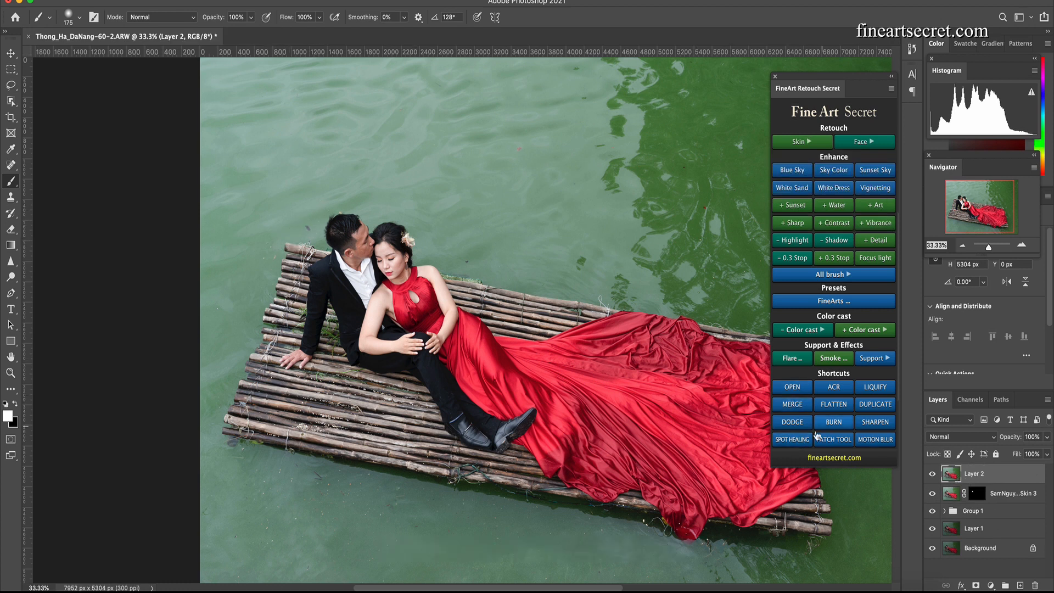
# Heal the leftover specks in the water around the raft with the Spot Healing Brush on Layer 2.
pyautogui.click(799, 439)
pyautogui.click(11, 166)
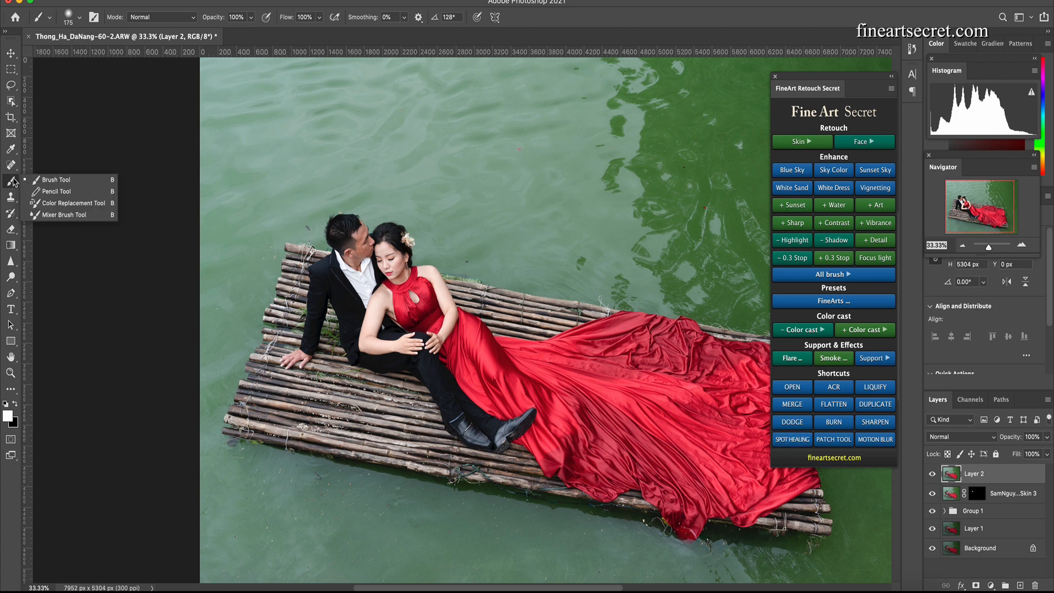
pyautogui.click(51, 161)
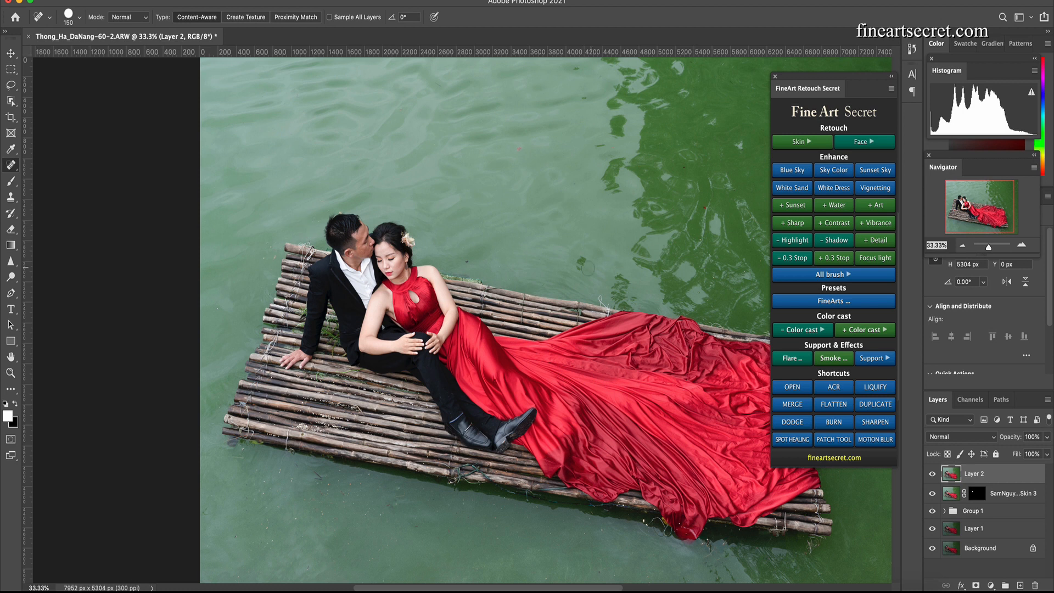
pyautogui.click(268, 253)
pyautogui.click(399, 501)
pyautogui.moveTo(394, 495); pyautogui.dragTo(390, 508)
pyautogui.click(376, 518)
pyautogui.click(242, 461)
pyautogui.click(296, 518)
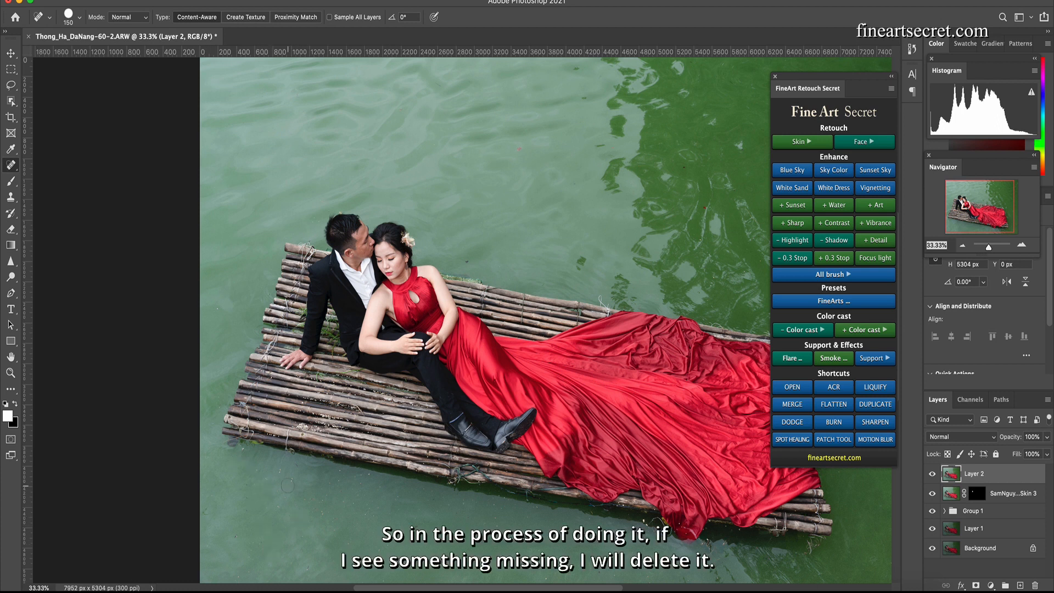
pyautogui.click(290, 486)
pyautogui.click(280, 467)
# Set the Spot Healing Brush size to 15 for removing blemishes on the couple's skin at 100% zoom.
pyautogui.press('super+minus')
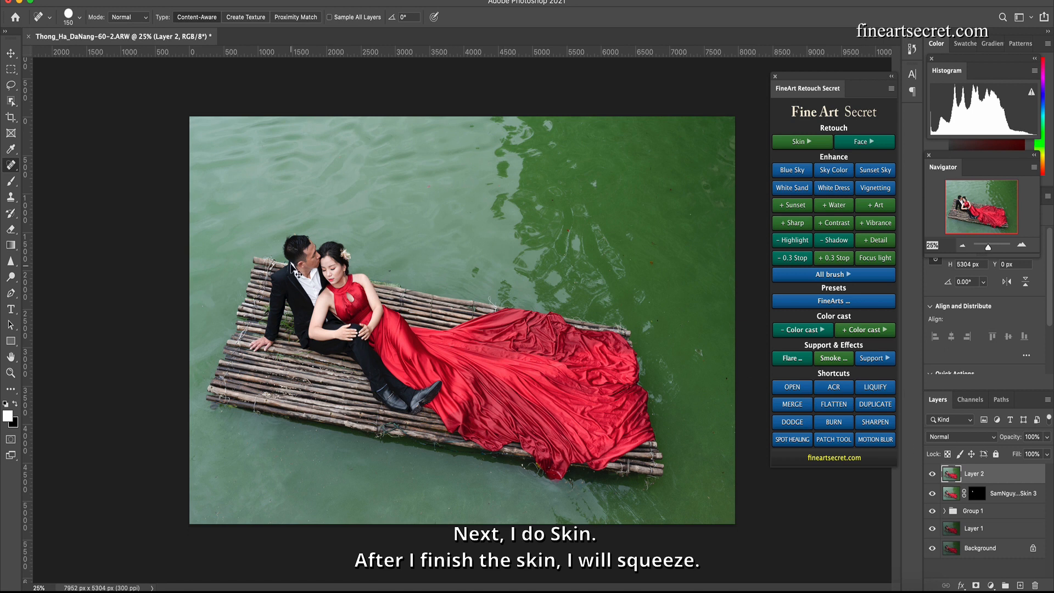
pyautogui.press('super+plus')
pyautogui.press('super+plus')
pyautogui.press('super+plus')
pyautogui.press('super+plus')
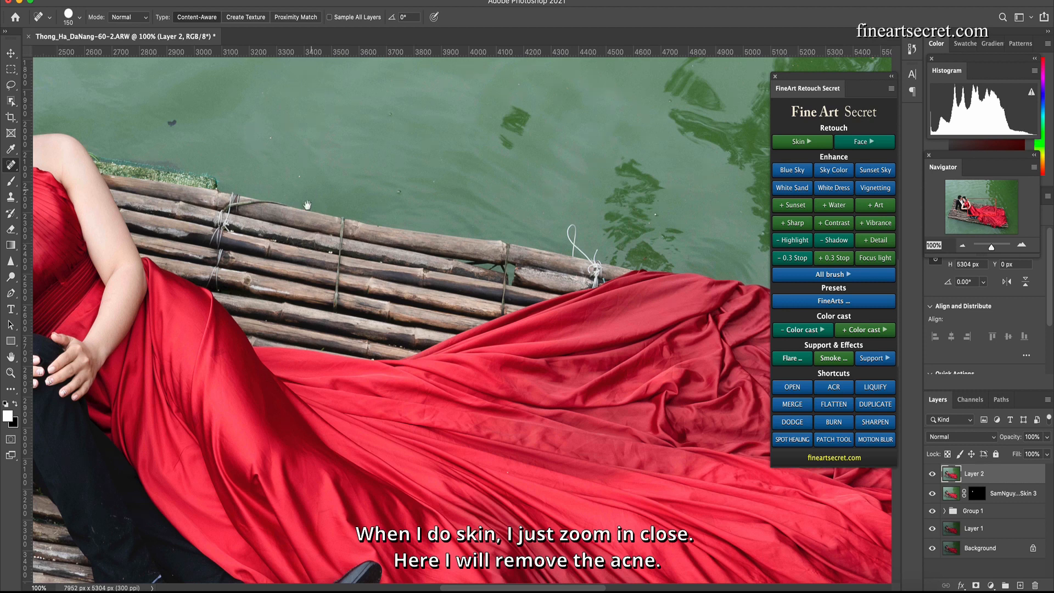
pyautogui.moveTo(307, 205); pyautogui.dragTo(637, 287)
pyautogui.press('[')
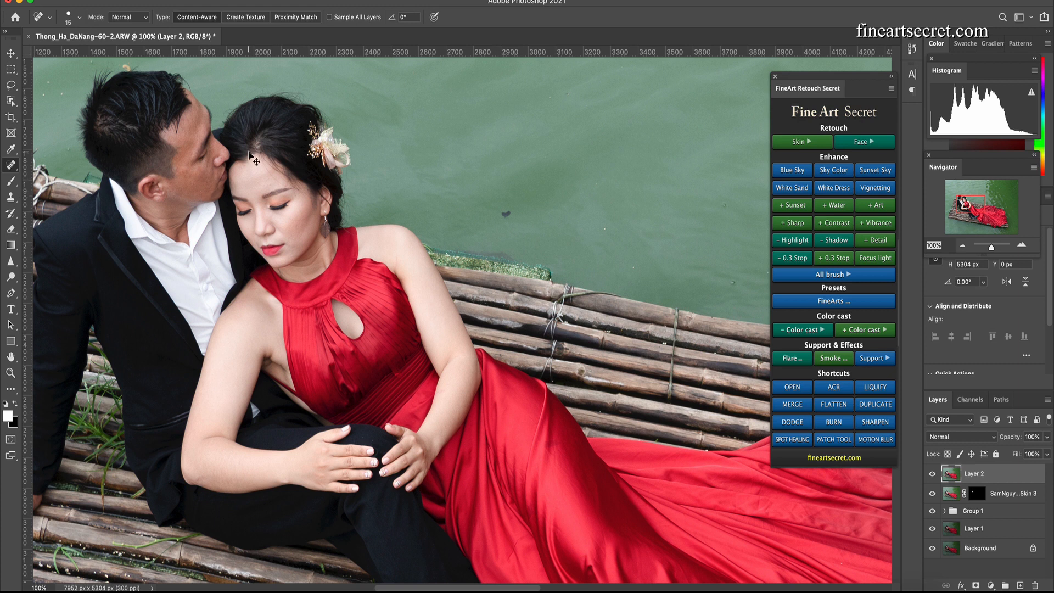
# Duplicate Layer 2 with the whole photo in view.
pyautogui.press('super+minus')
pyautogui.press('super+minus')
pyautogui.press('super+minus')
pyautogui.press('super+minus')
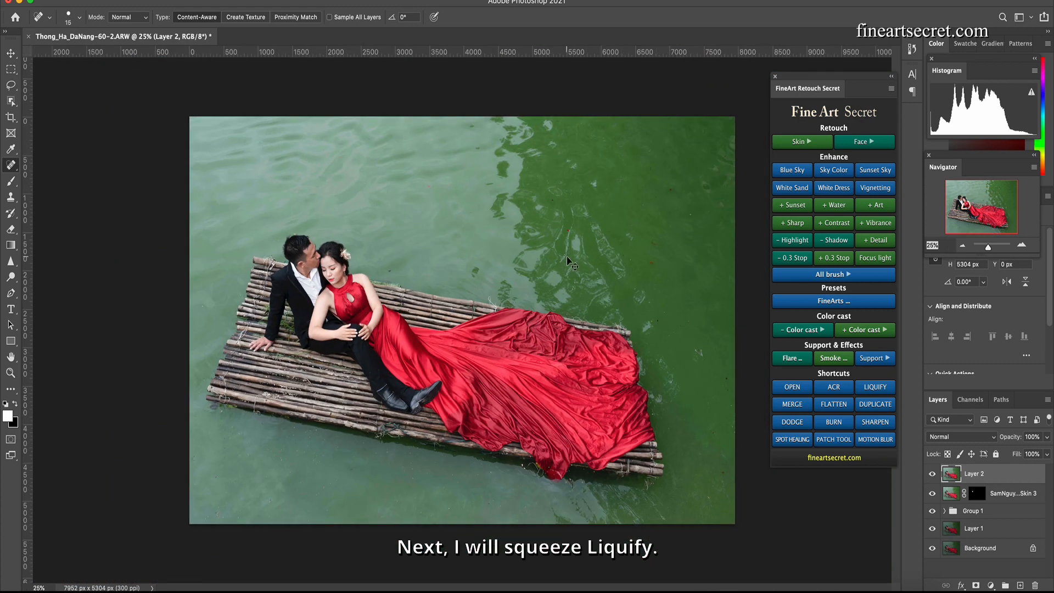
pyautogui.press('super+j')
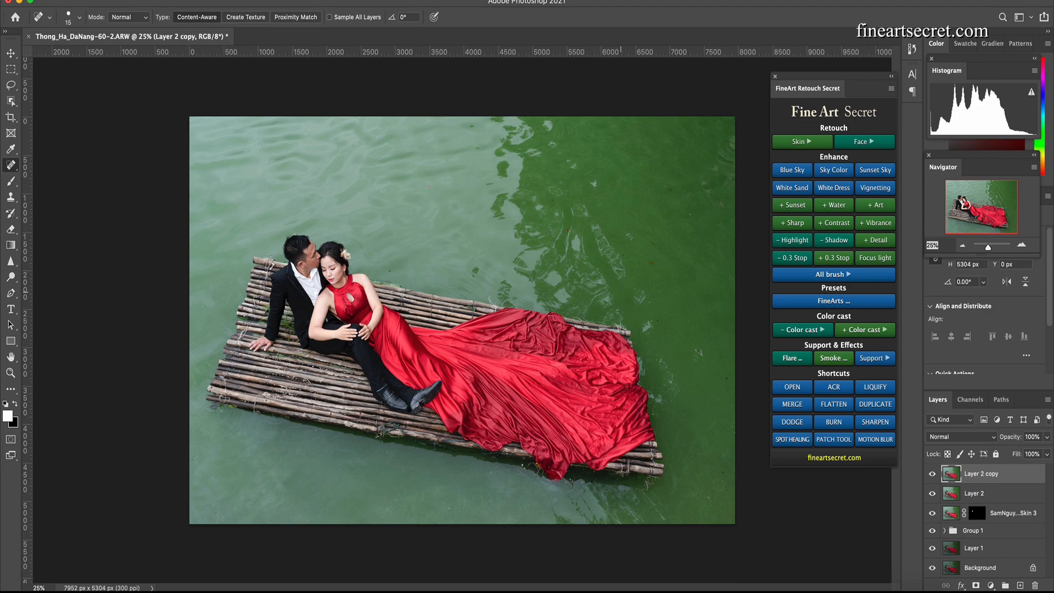
# Open Liquify on Layer 2 copy and slim the bride's arm nearest the groom with the Forward Warp brush at sizes 300 to 500.
pyautogui.press('shift+super+x')
pyautogui.press('super+plus')
pyautogui.press('super+plus')
pyautogui.press('super+plus')
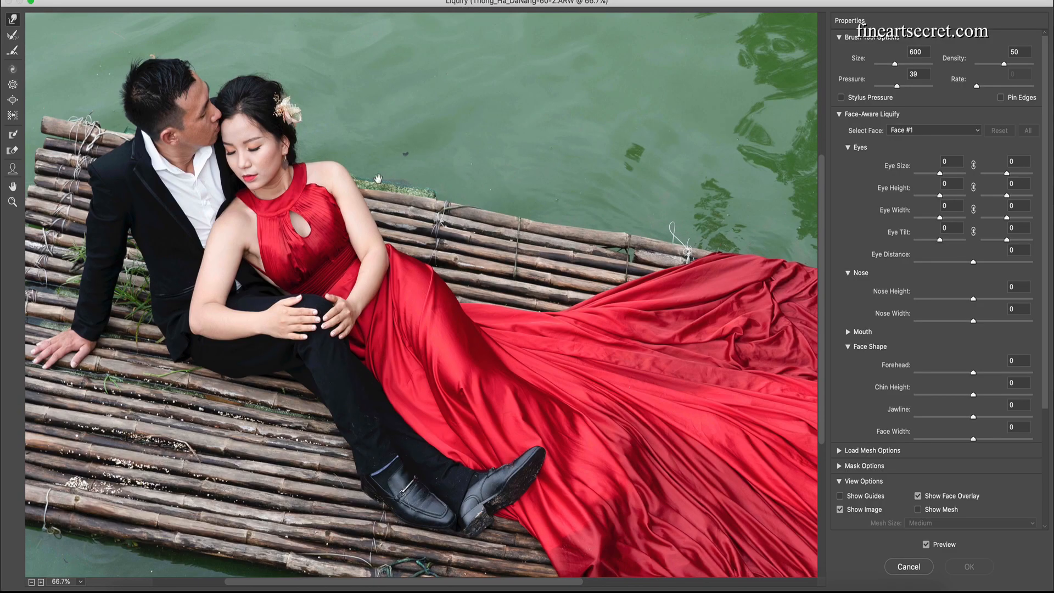
pyautogui.press('[')
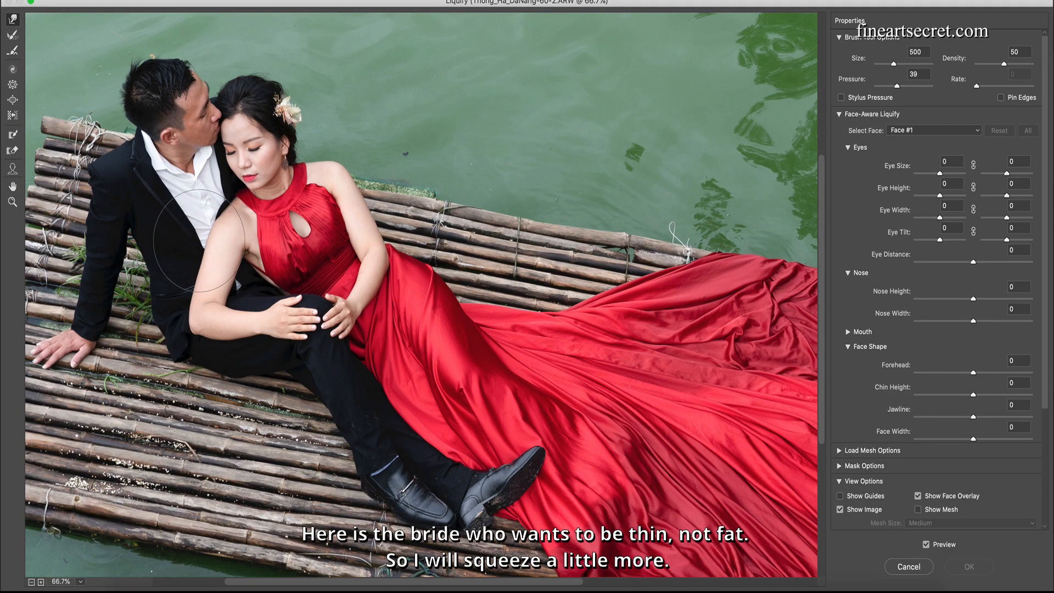
pyautogui.press('[')
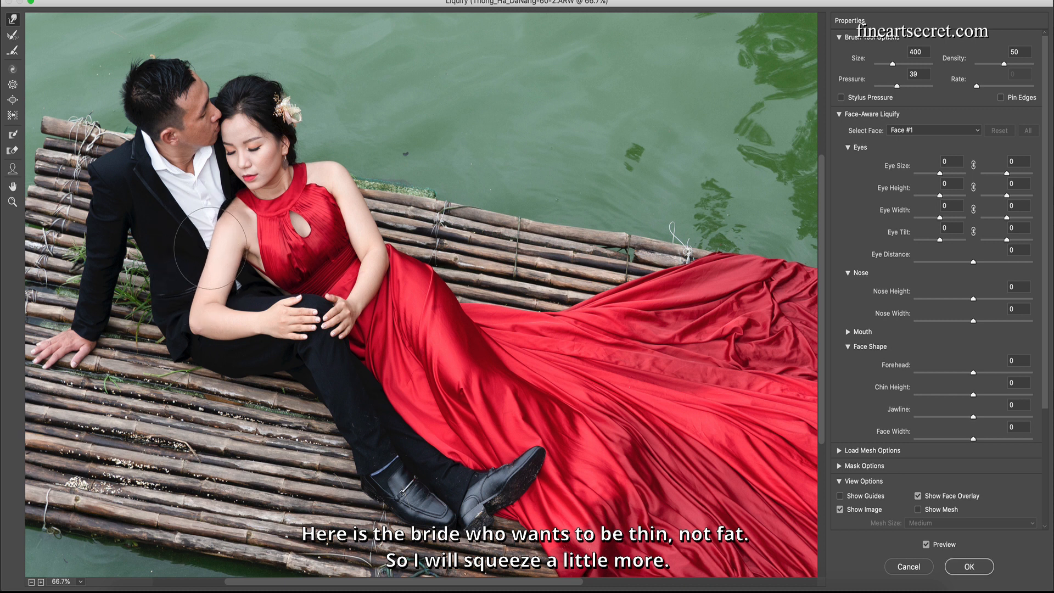
pyautogui.press(']')
pyautogui.moveTo(233, 274); pyautogui.dragTo(225, 276)
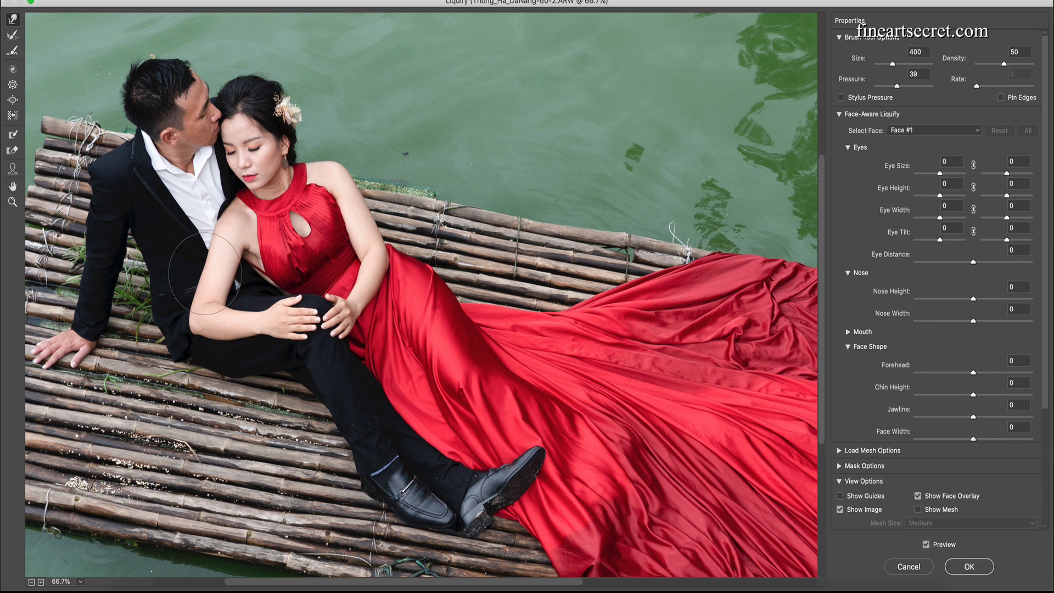
pyautogui.press('[')
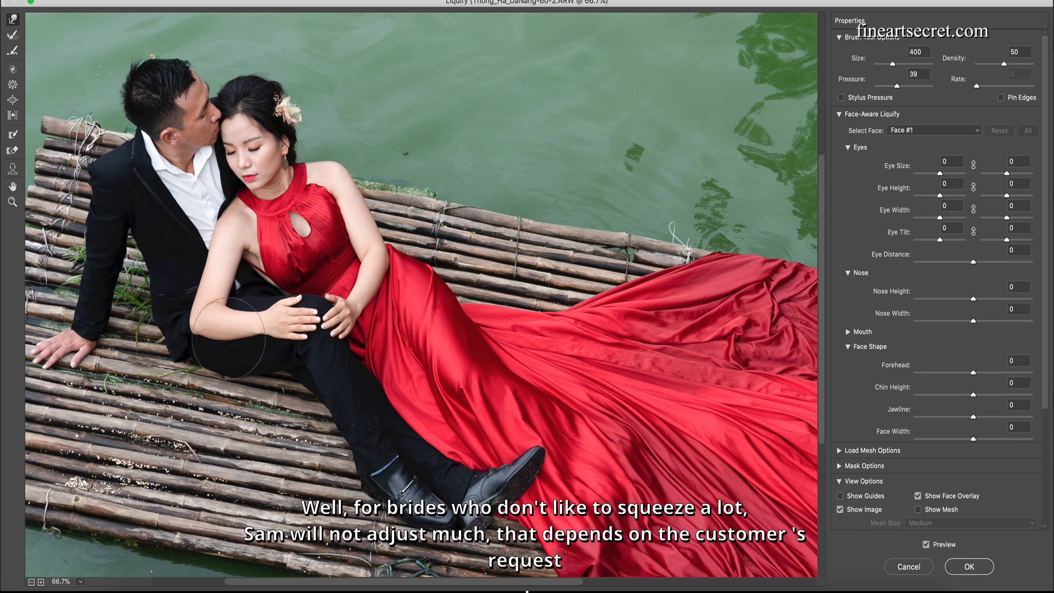
pyautogui.press('[')
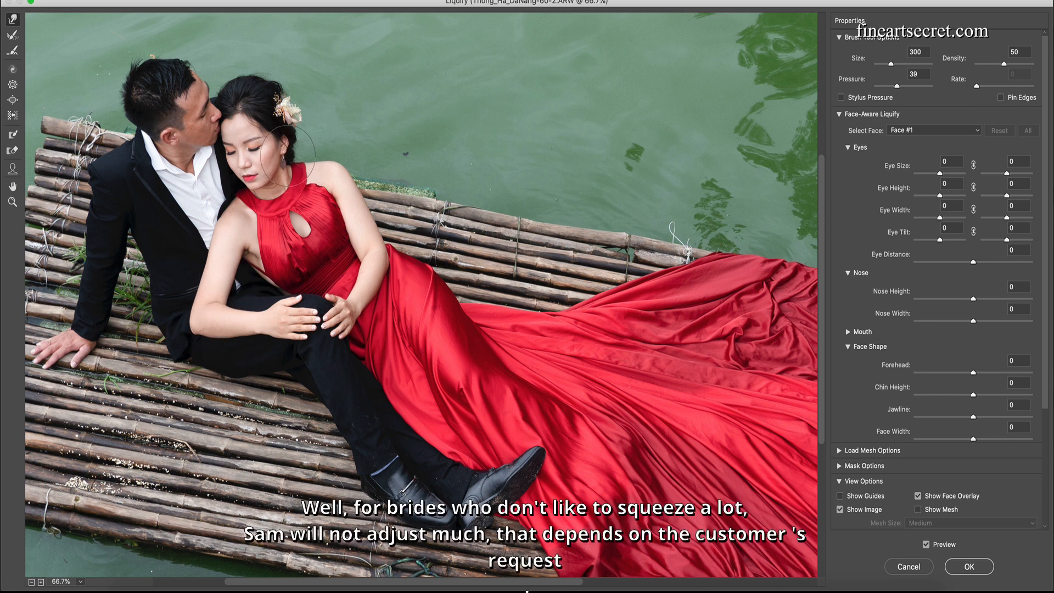
pyautogui.press('[')
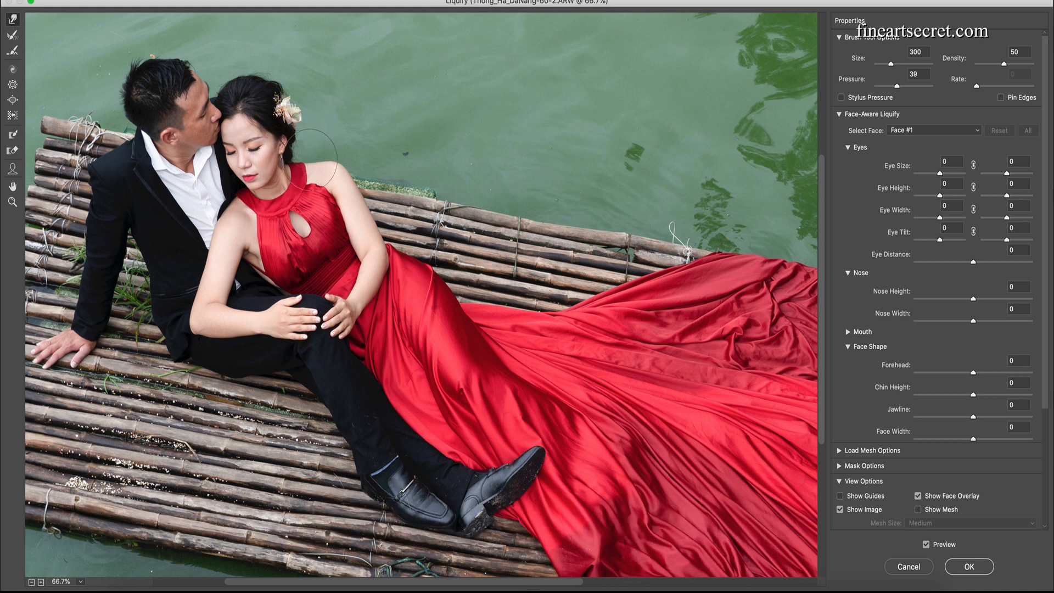
# Slim the bride's outer arm and shoulder with the warp brush at sizes 300 to 600, pushing along the direction of the bamboo poles.
pyautogui.press(']')
pyautogui.press(']')
pyautogui.press(']')
pyautogui.press(']')
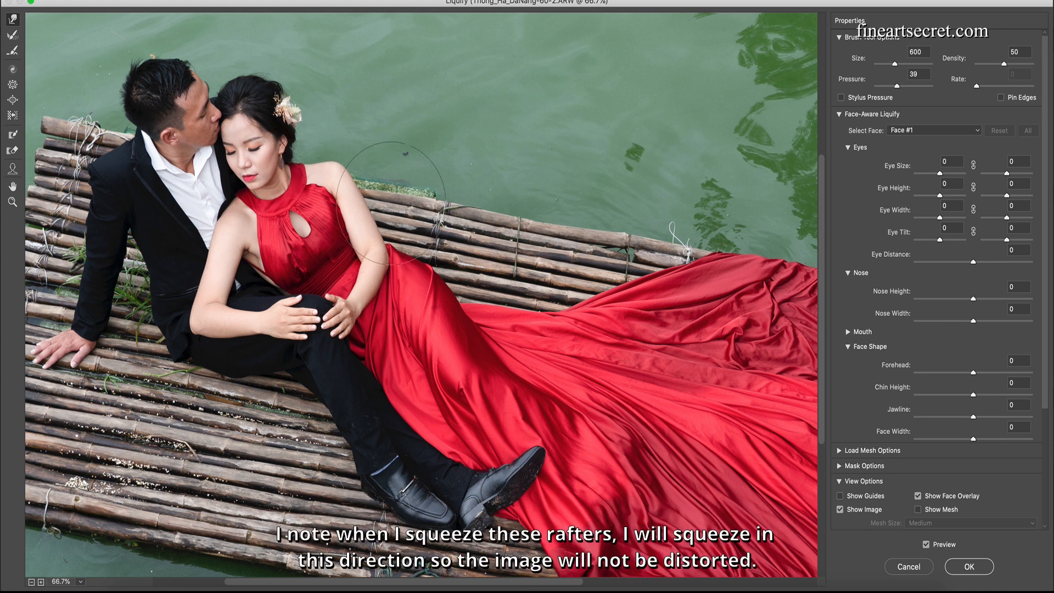
pyautogui.press('[')
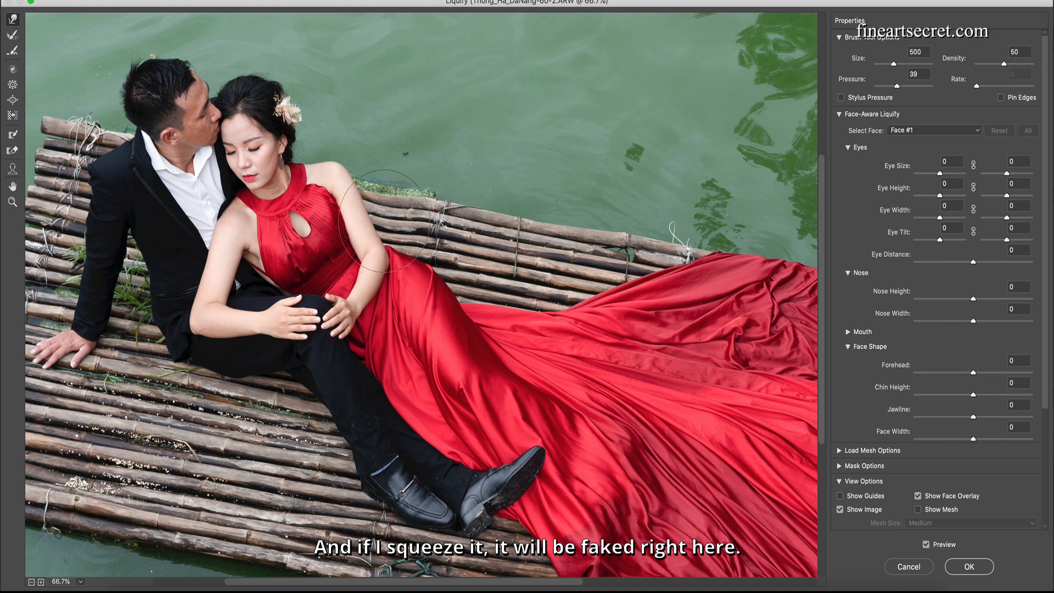
pyautogui.press('alt')
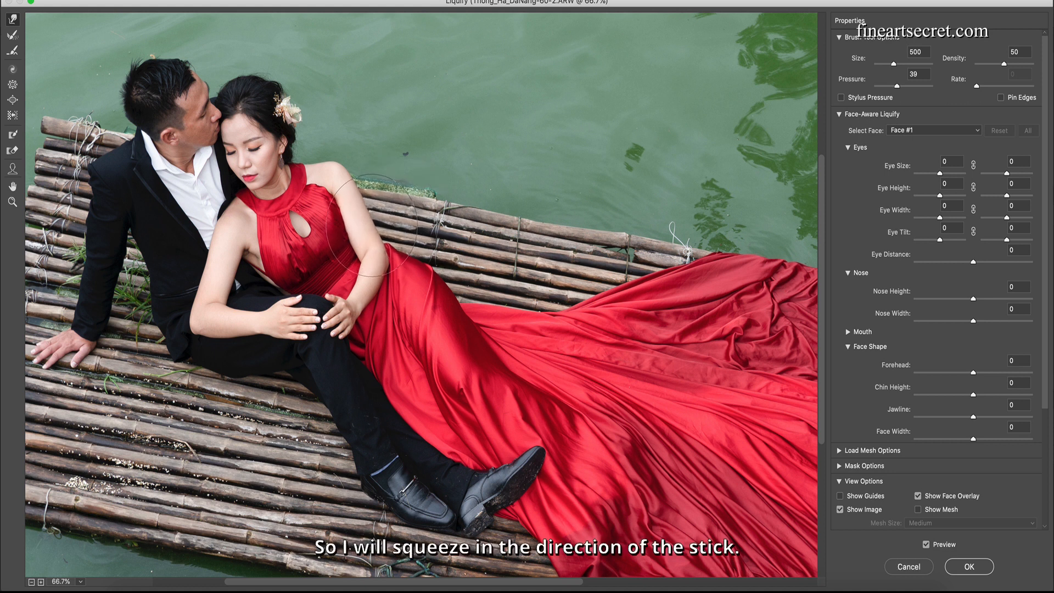
pyautogui.press(']')
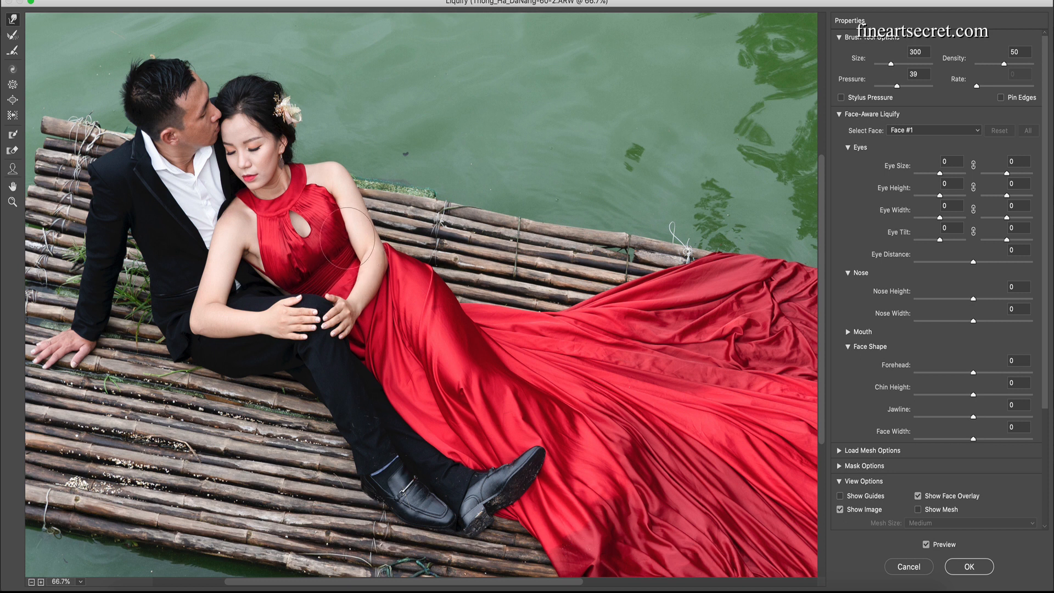
# Warp the middle of the red skirt into flowing folds with a large Forward Warp brush, about 800 to 1200 in size.
pyautogui.press(']')
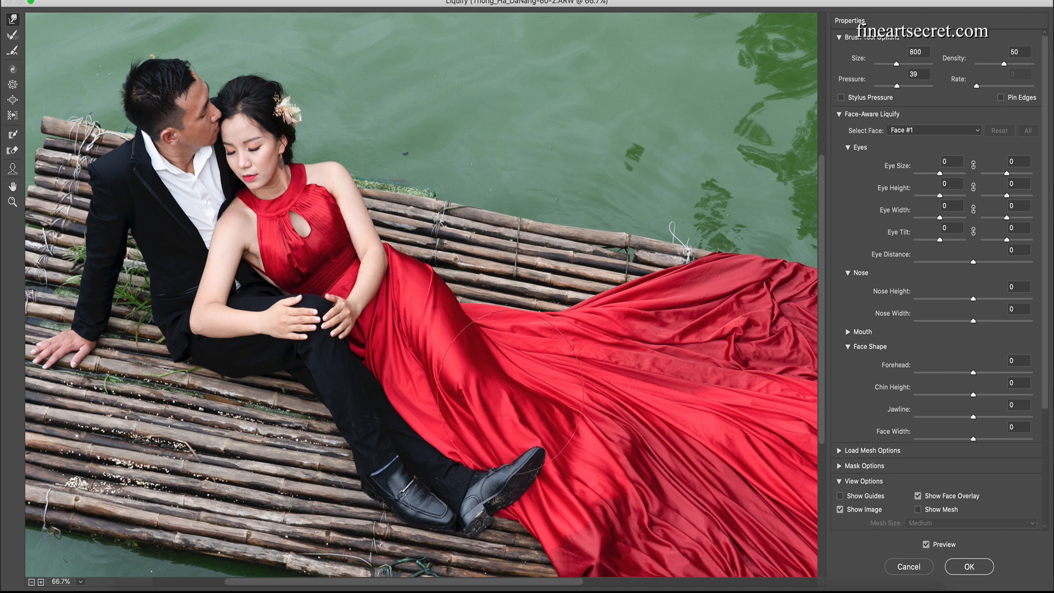
pyautogui.press('super+minus')
pyautogui.press('super+minus')
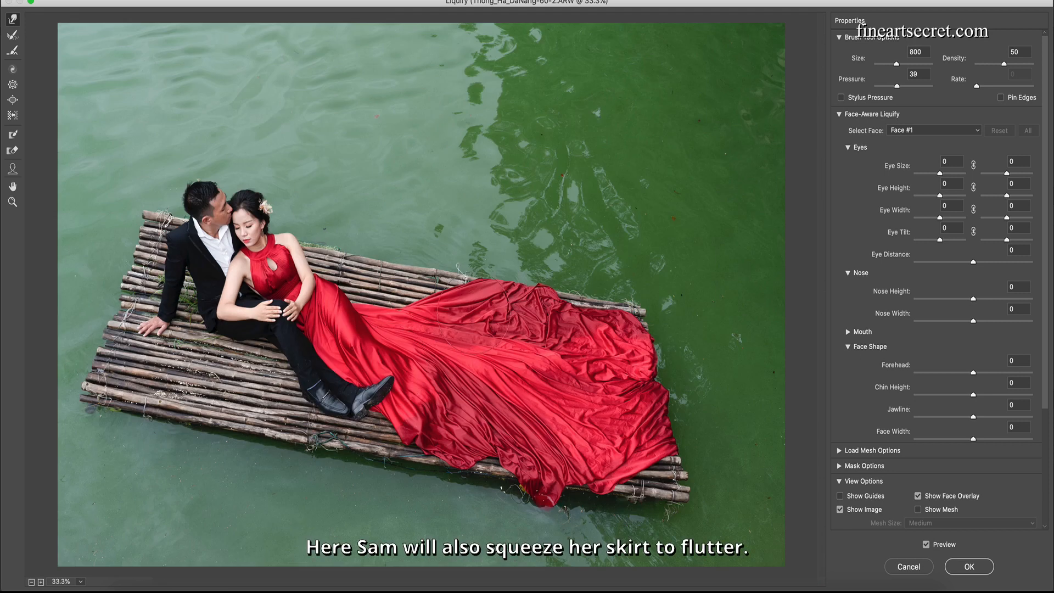
pyautogui.press(']')
pyautogui.press(']')
pyautogui.press(']')
pyautogui.moveTo(478, 389); pyautogui.dragTo(496, 386)
pyautogui.press('[')
pyautogui.press('[')
pyautogui.press('[')
pyautogui.moveTo(549, 420); pyautogui.dragTo(571, 392)
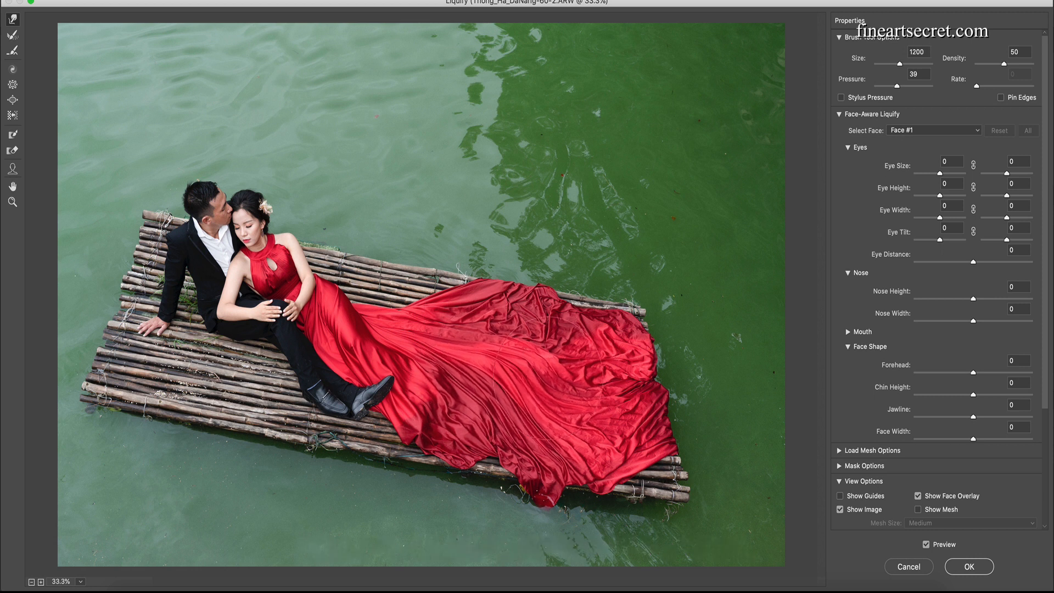
# Add more wavy folds across the skirt with warp brush sizes up to about 1300, and apply the Liquify changes.
pyautogui.press('[')
pyautogui.press('[')
pyautogui.press('[')
pyautogui.moveTo(483, 337)
pyautogui.mouseDown()
pyautogui.moveTo(474, 350)
pyautogui.moveTo(470, 341)
pyautogui.mouseUp()
pyautogui.press(']')
pyautogui.press(']')
pyautogui.press(']')
pyautogui.moveTo(565, 372); pyautogui.dragTo(562, 387)
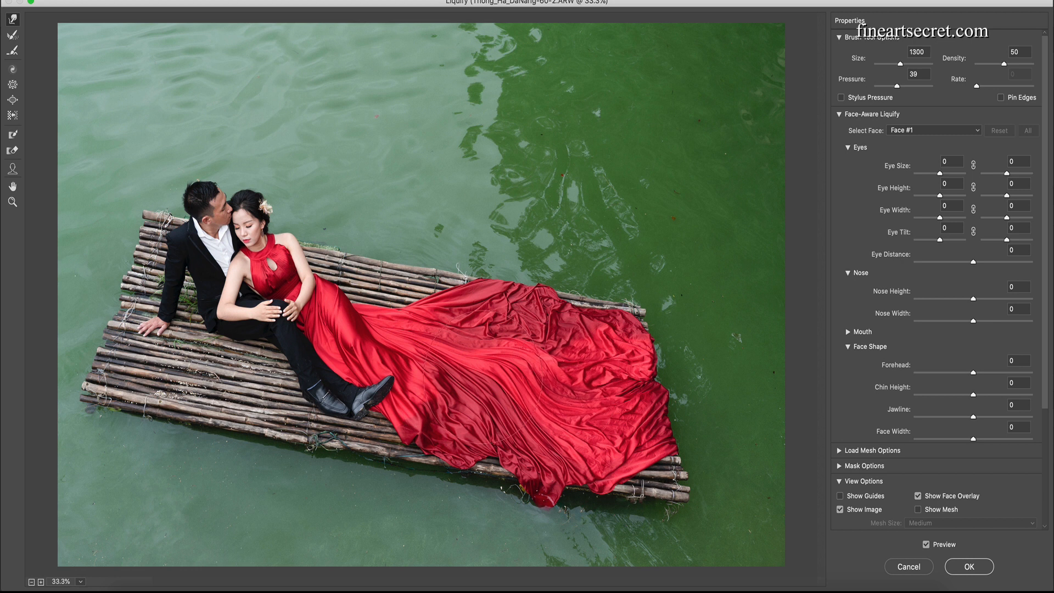
pyautogui.moveTo(482, 384)
pyautogui.mouseDown()
pyautogui.moveTo(491, 391)
pyautogui.moveTo(497, 379)
pyautogui.mouseUp()
pyautogui.press(']')
pyautogui.press('[')
pyautogui.press('[')
pyautogui.press('[')
pyautogui.press('[')
pyautogui.press('[')
pyautogui.press('[')
pyautogui.press('[')
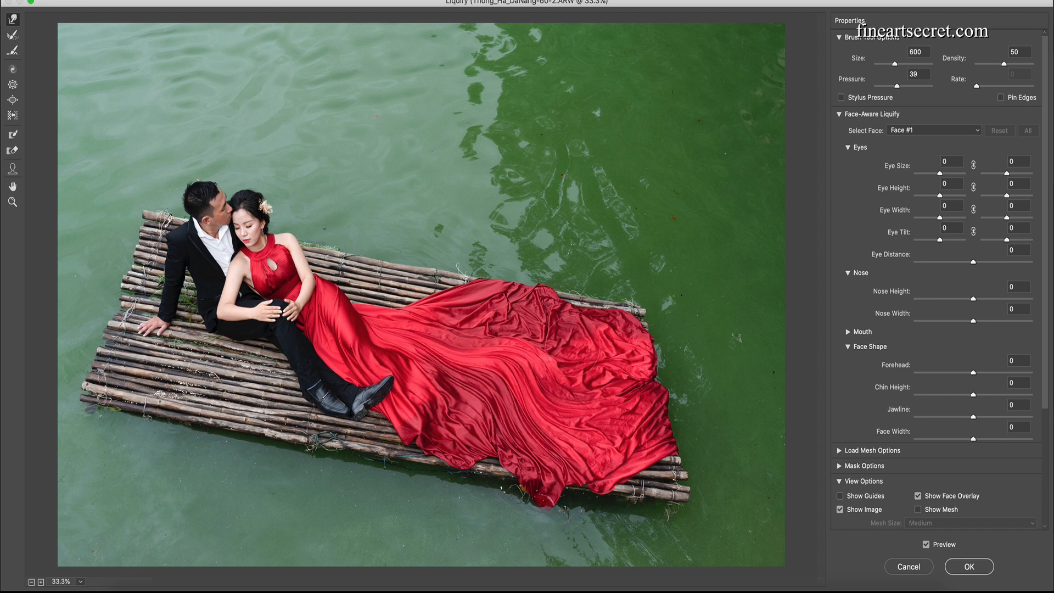
pyautogui.click(964, 566)
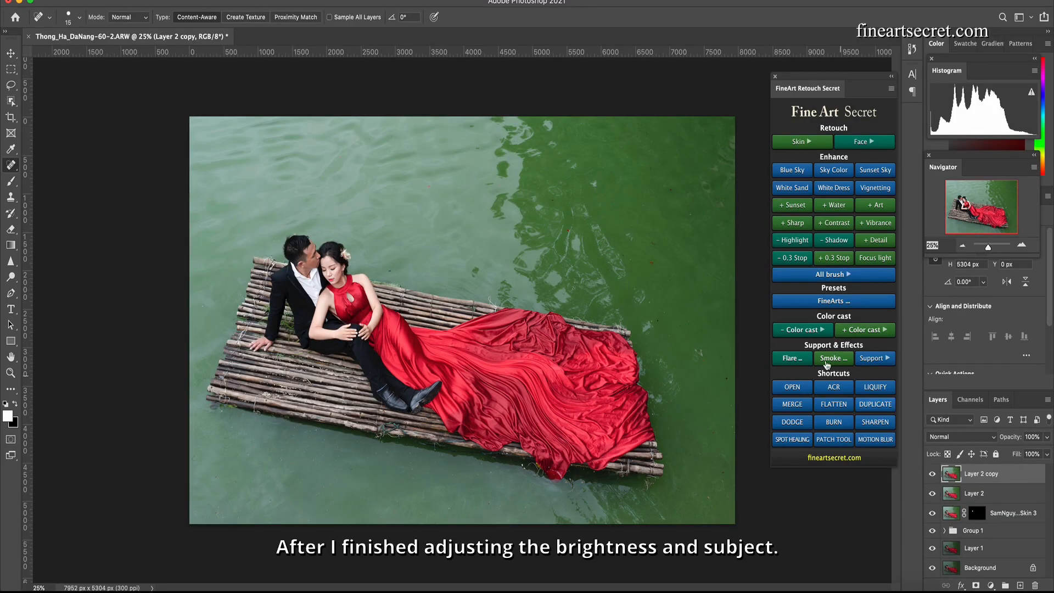
# Activate the Spot Healing Brush and set its size to 100.
pyautogui.click(787, 439)
pyautogui.press(']')
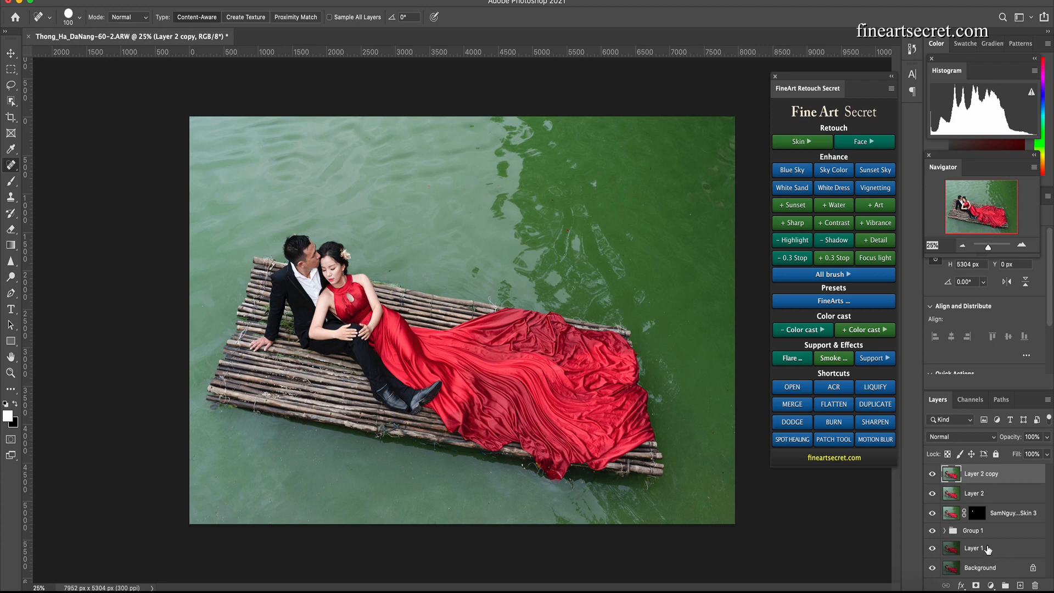
# Group the layers from Layer 2 copy down to Layer 1, merge the group into one layer, and compare it with the original.
pyautogui.keyDown('shift'); pyautogui.click(986, 548); pyautogui.keyUp('shift')
pyautogui.hotkey('ctrl', 'g')
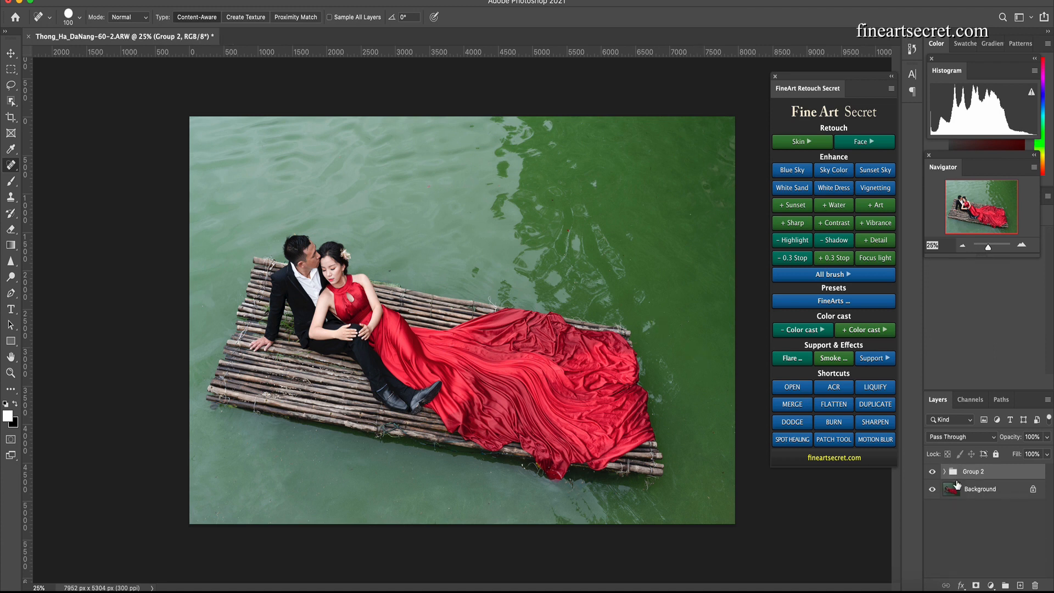
pyautogui.hotkey('ctrl', 'e')
pyautogui.click(931, 475)
pyautogui.click(931, 474)
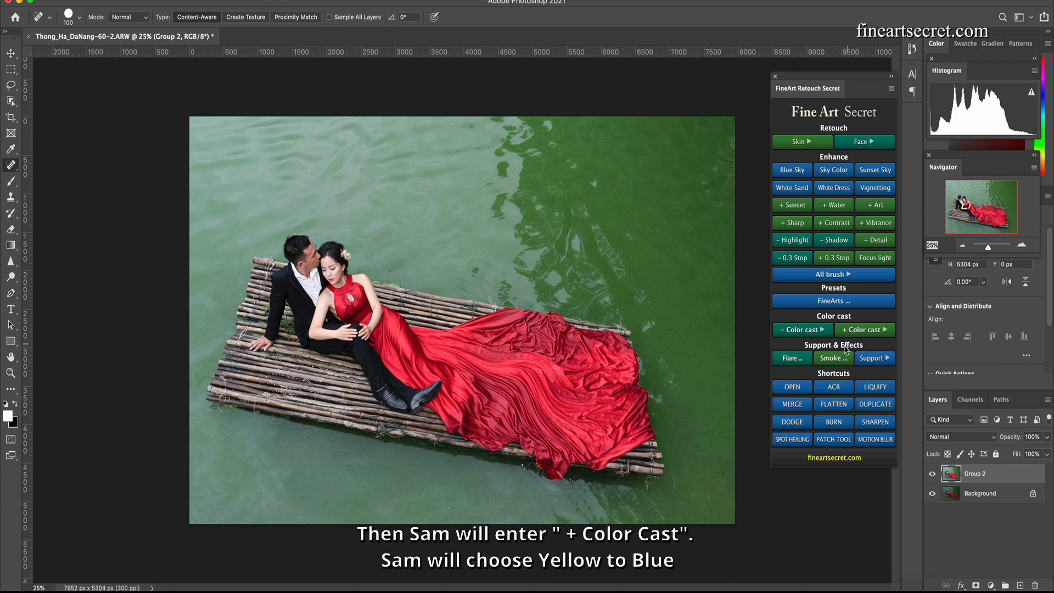
# Add the Yellow -> Blue color cast effect to the photo, followed by the + Green effect, to deepen the water color.
pyautogui.click(858, 334)
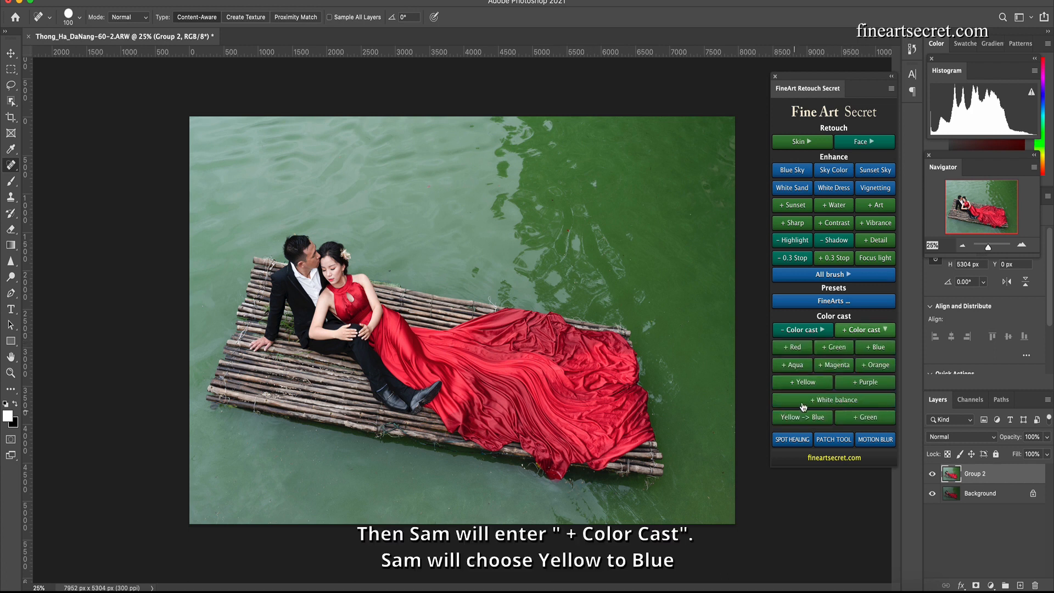
pyautogui.click(788, 417)
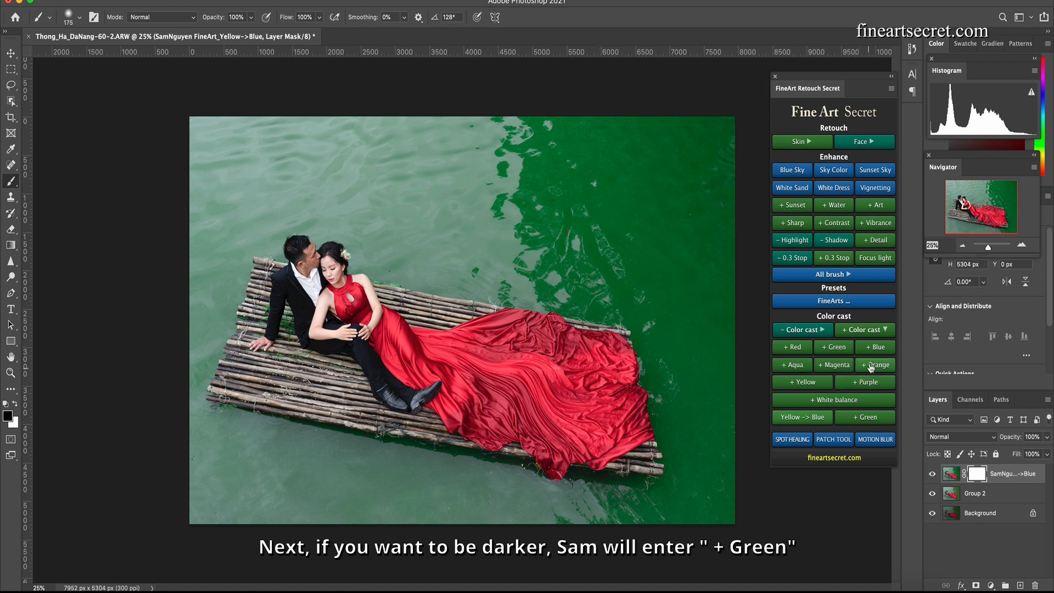
pyautogui.click(826, 350)
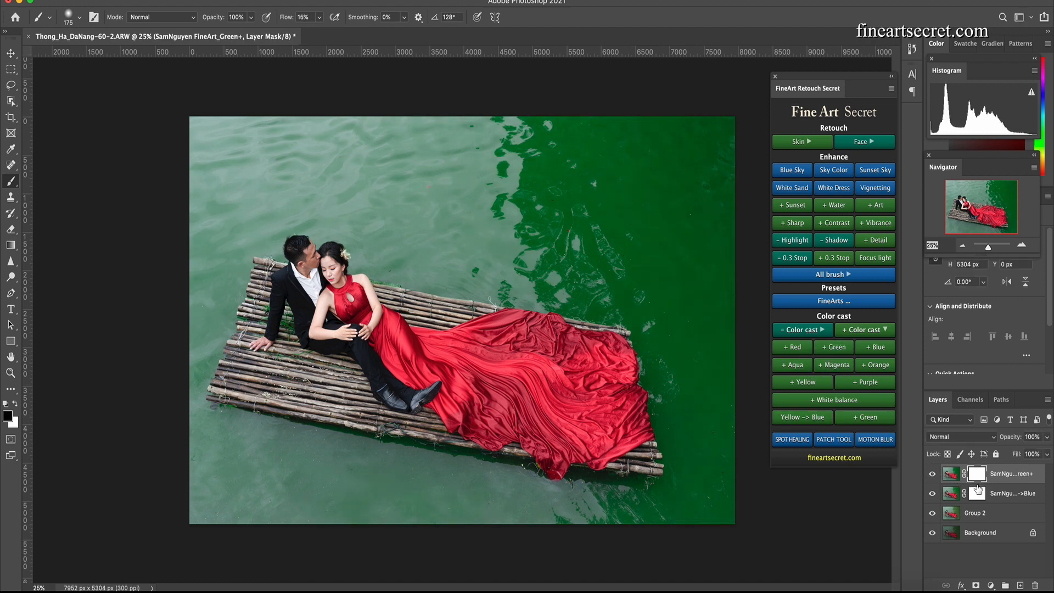
# Group the Green+ and Yellow->Blue layers and toggle the group's visibility to compare before and after.
pyautogui.keyDown('shift'); pyautogui.click(1001, 497); pyautogui.keyUp('shift')
pyautogui.hotkey('ctrl', 'g')
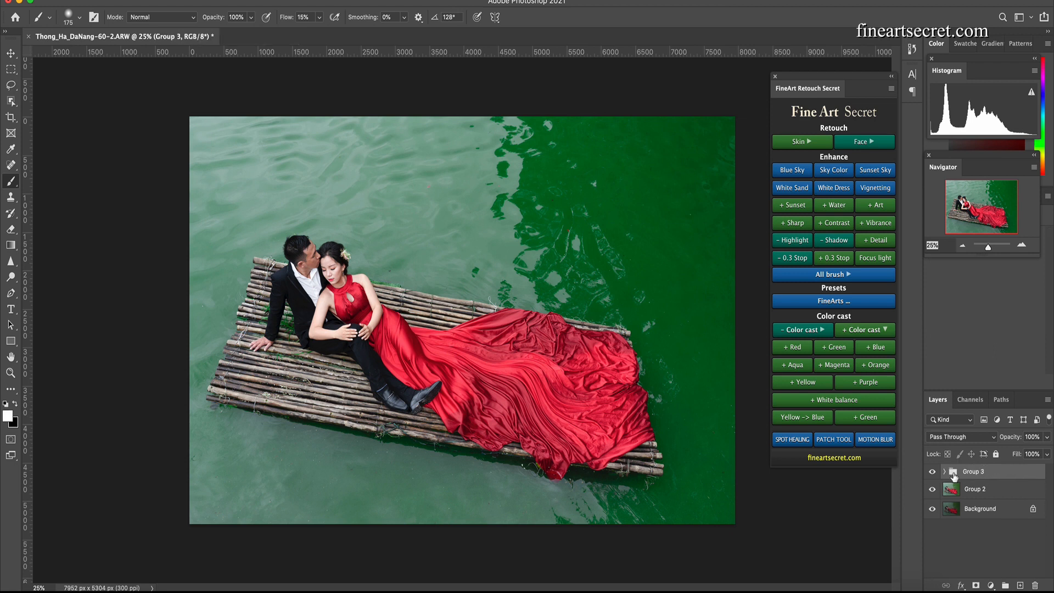
pyautogui.click(932, 473)
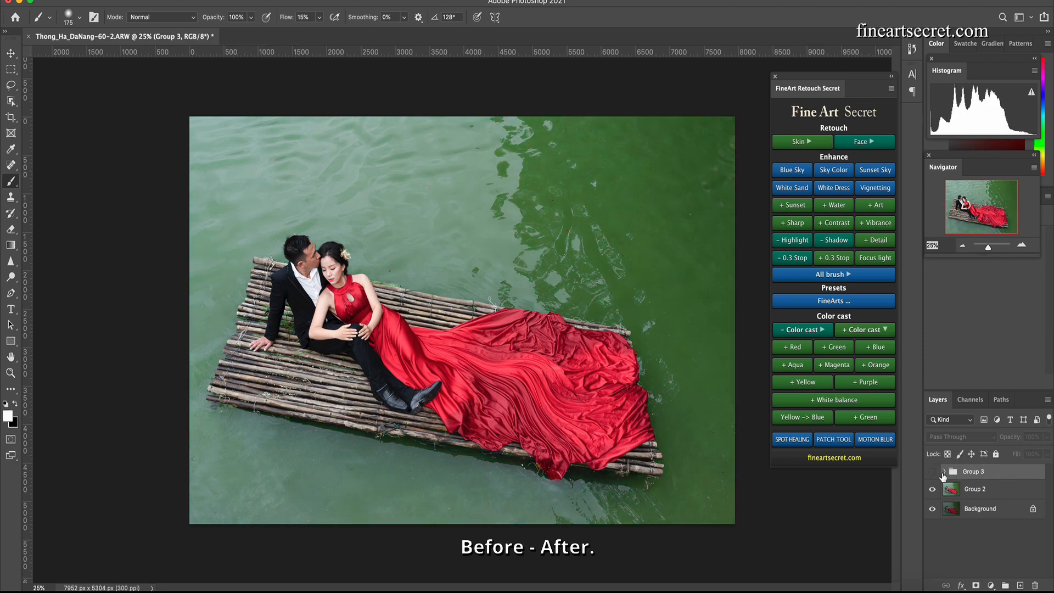
pyautogui.click(931, 472)
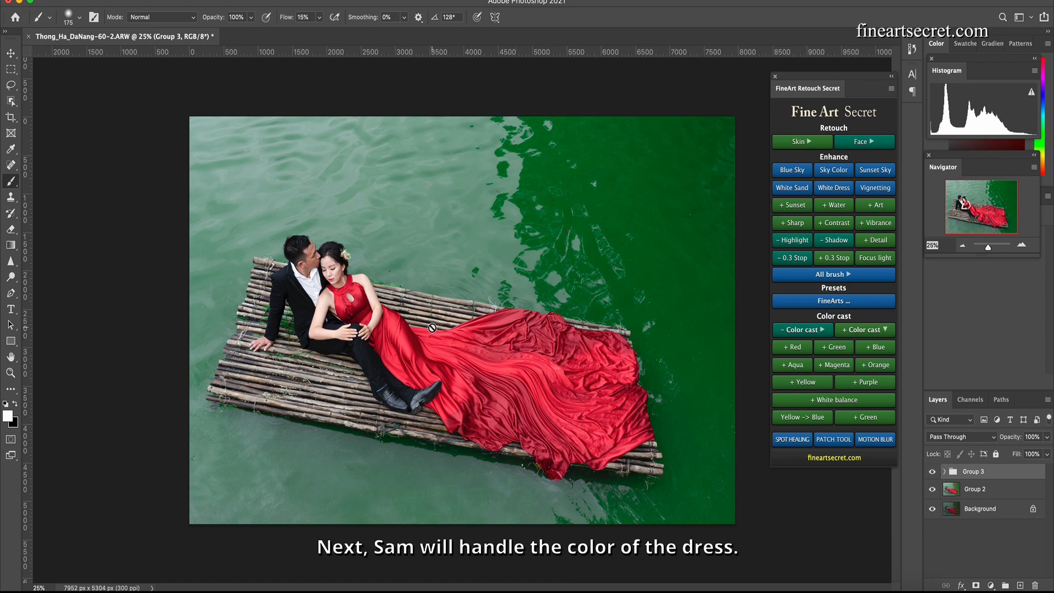
# Apply the + Red color cast effect twice to deepen the dress color, and set the upper Red+ layer's opacity to 34%.
pyautogui.click(868, 331)
pyautogui.click(866, 332)
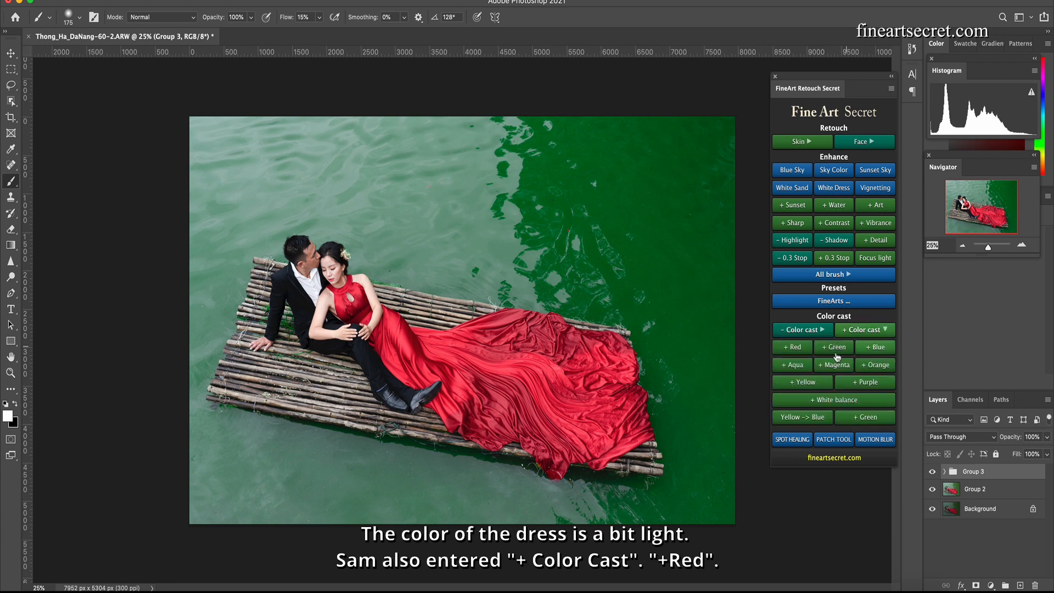
pyautogui.click(796, 354)
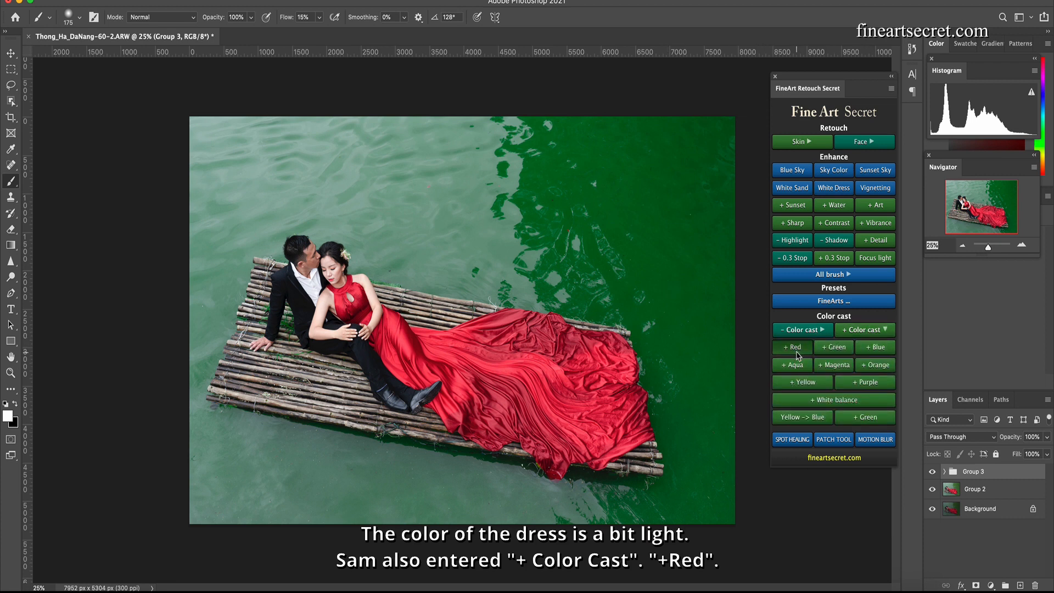
pyautogui.click(797, 351)
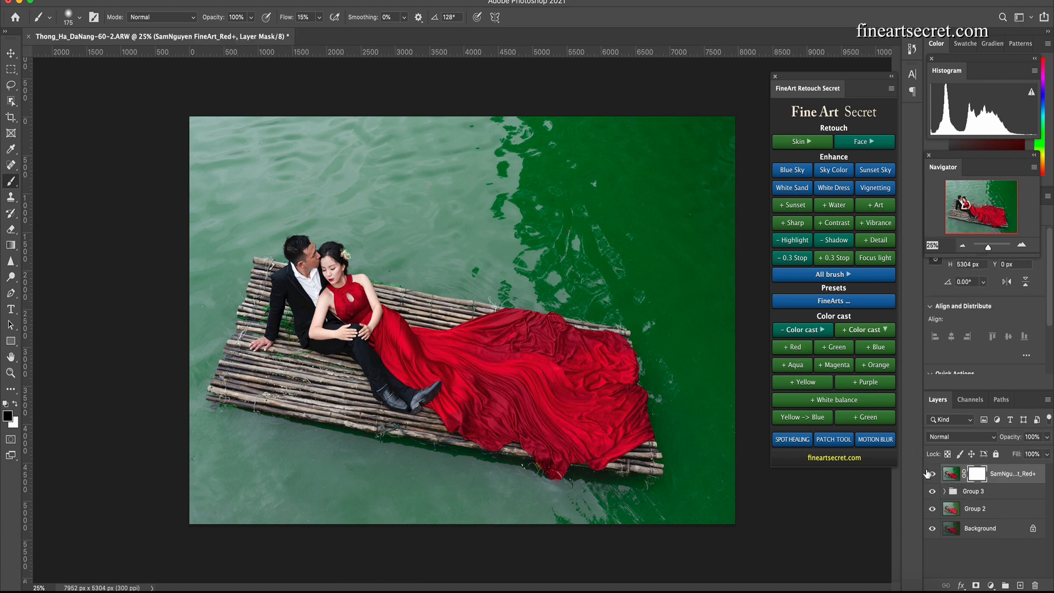
pyautogui.click(789, 349)
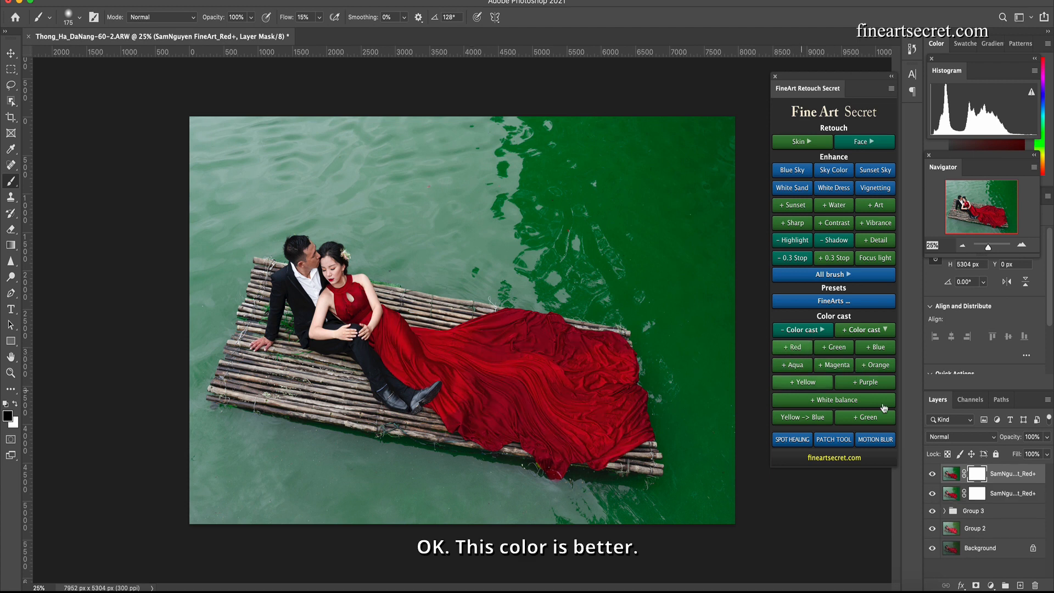
pyautogui.moveTo(1046, 438); pyautogui.dragTo(1012, 453)
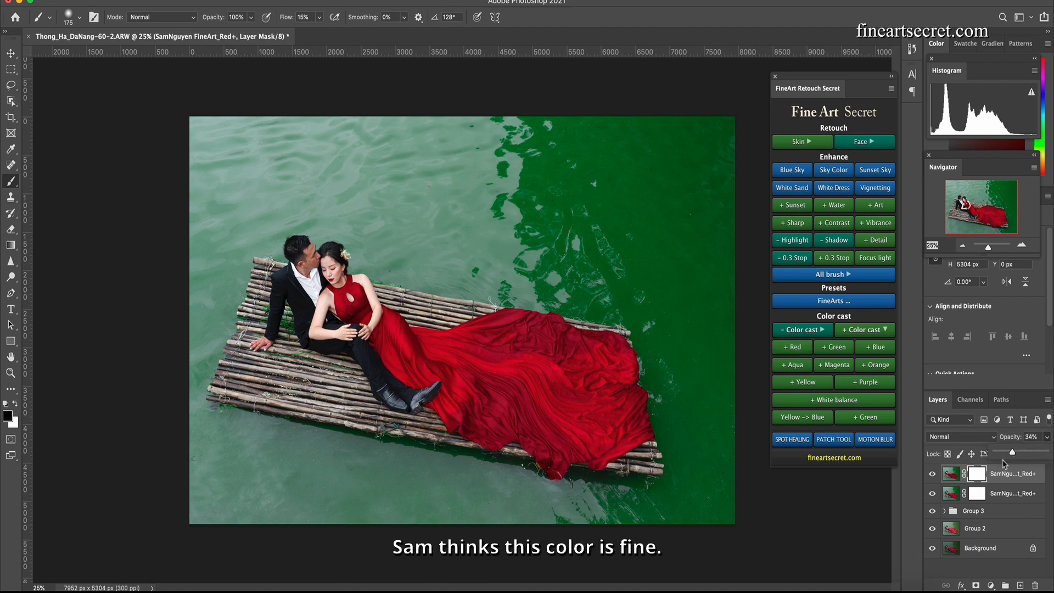
# Group the two Red+ layers and toggle the group's visibility to compare the dress color before and after.
pyautogui.click(1000, 496)
pyautogui.keyDown('shift'); pyautogui.click(1000, 496); pyautogui.keyUp('shift')
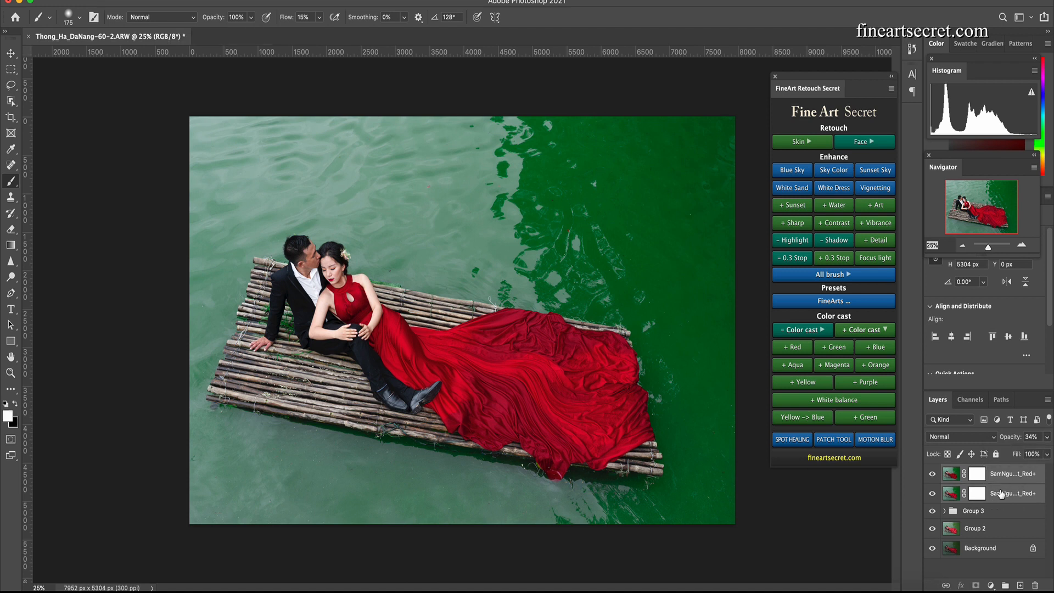
pyautogui.press('super+g')
pyautogui.click(935, 473)
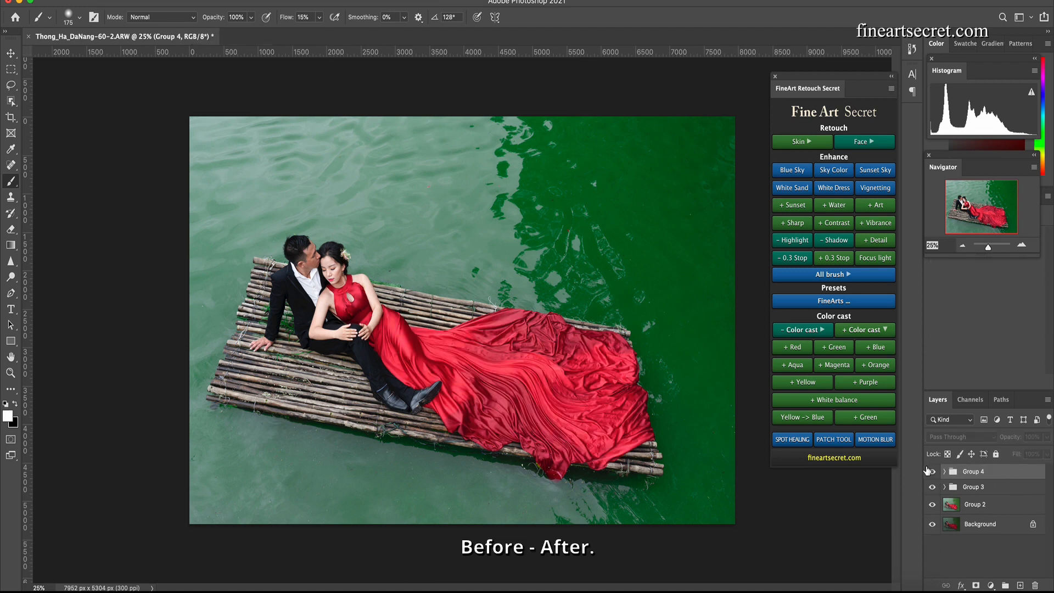
pyautogui.click(932, 473)
pyautogui.click(931, 473)
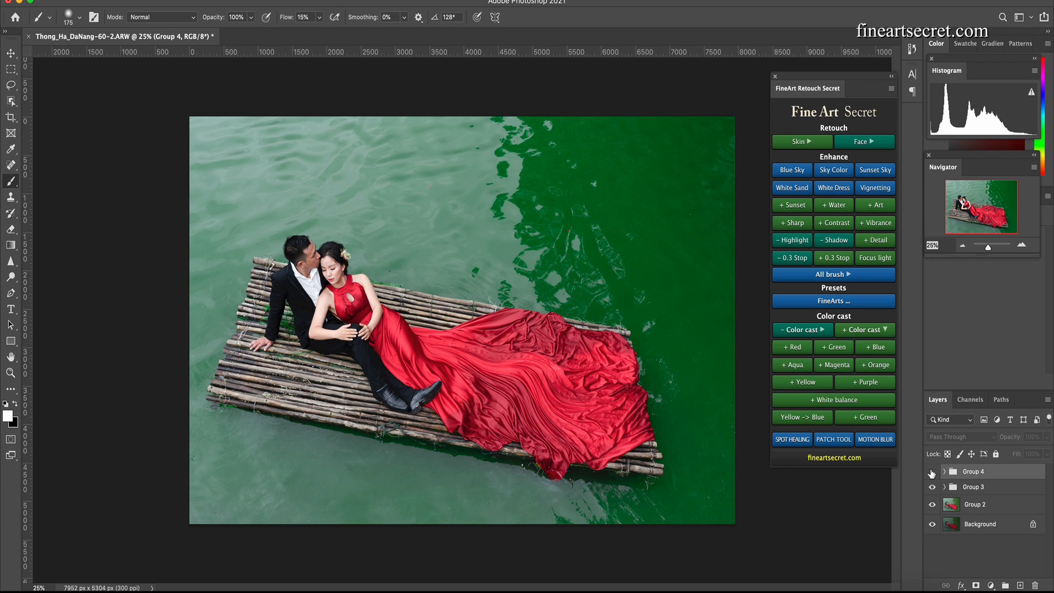
pyautogui.click(932, 473)
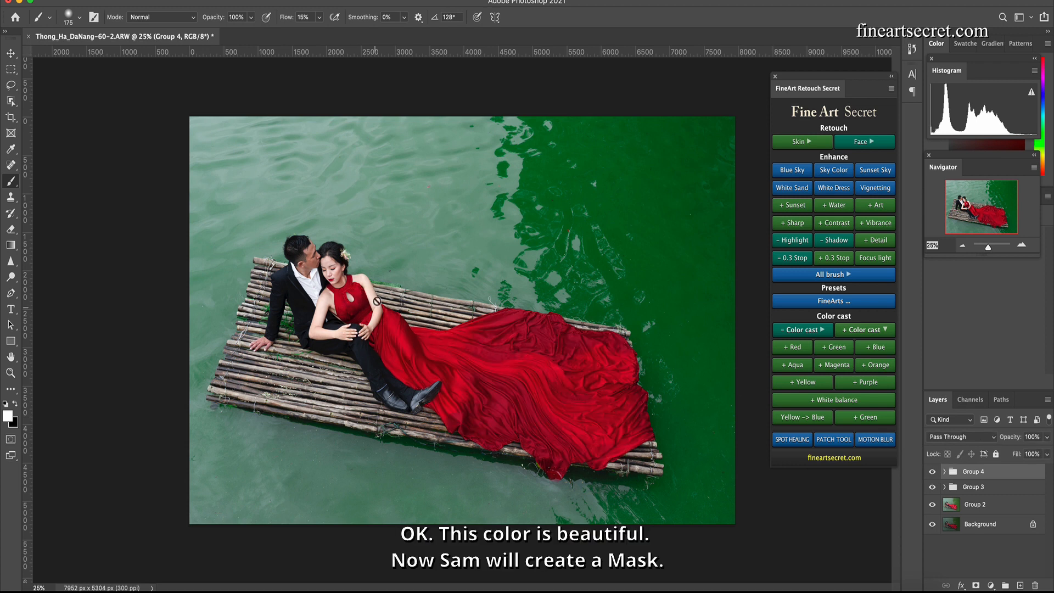
# Add a layer mask to Group 4 and erase the added red from the bride's lips with a brush at 53% opacity.
pyautogui.click(961, 585)
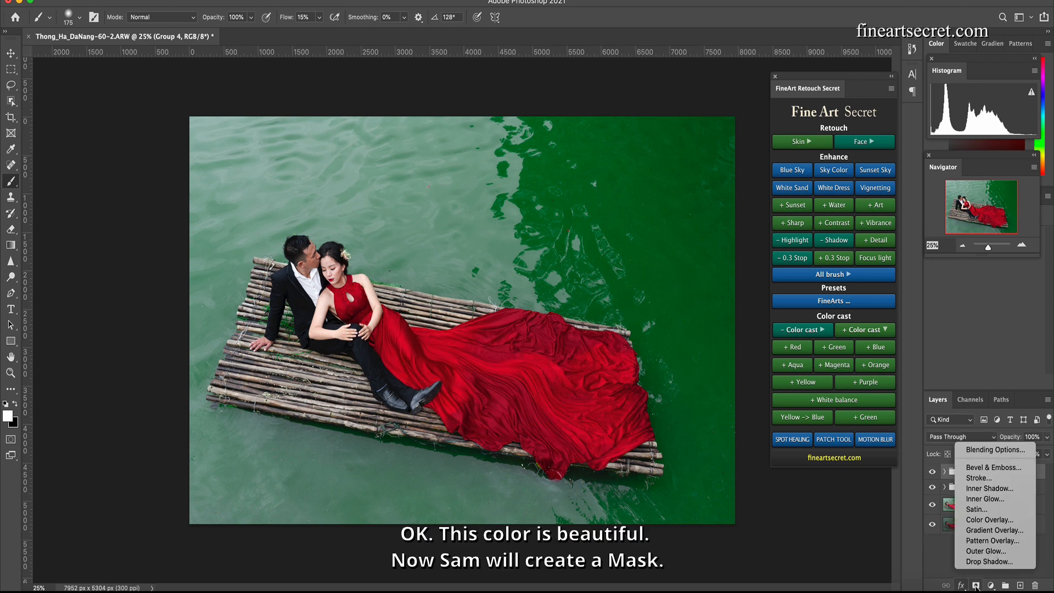
pyautogui.click(976, 585)
pyautogui.click(976, 585)
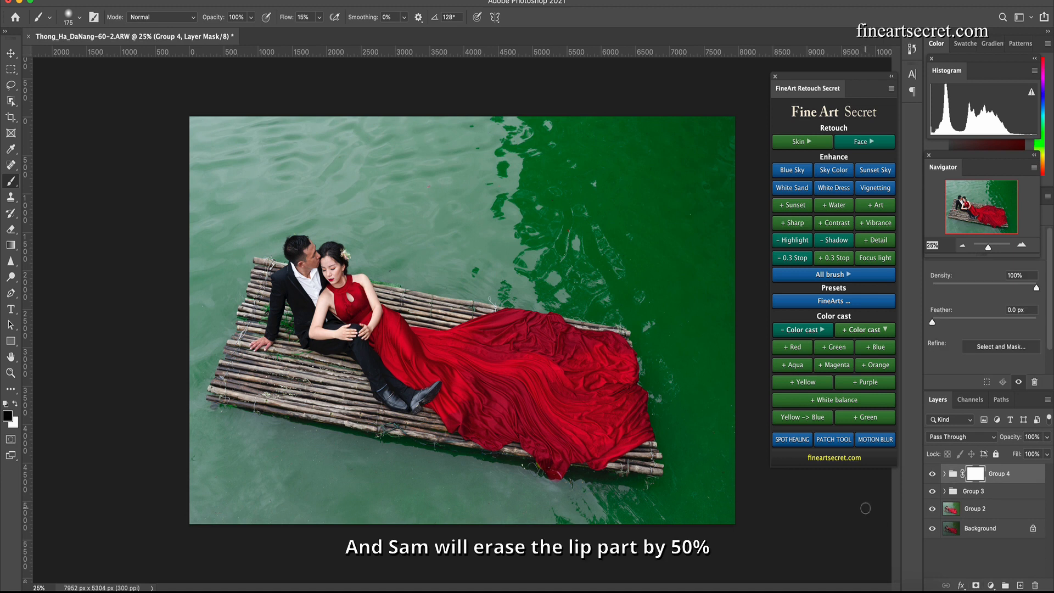
pyautogui.press('super+equal')
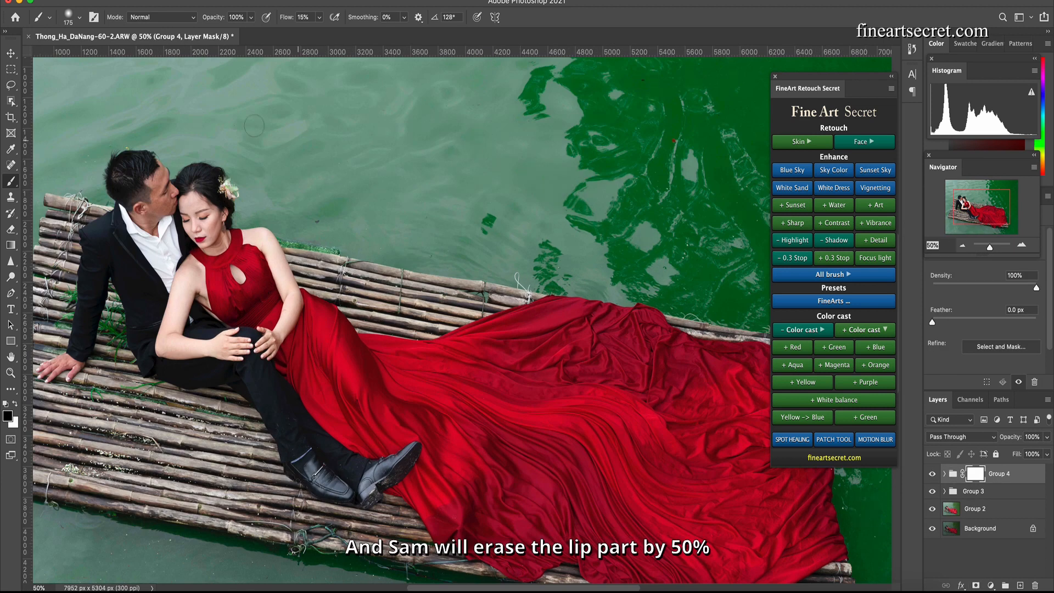
pyautogui.click(251, 17)
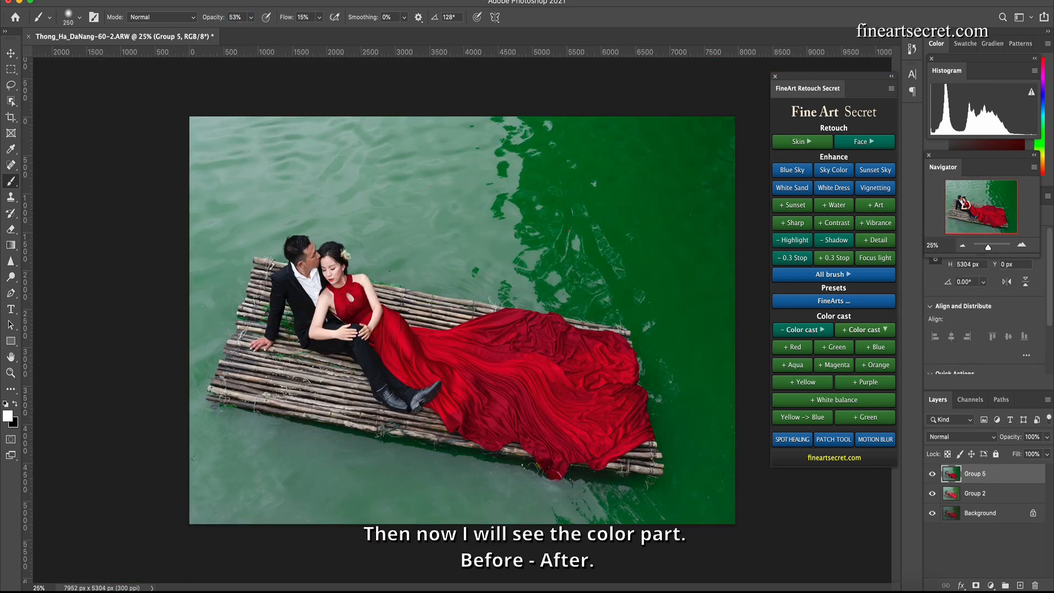
# Toggle the Group 5 layer's visibility to compare the photo's colors before and after.
pyautogui.press('super+comma')
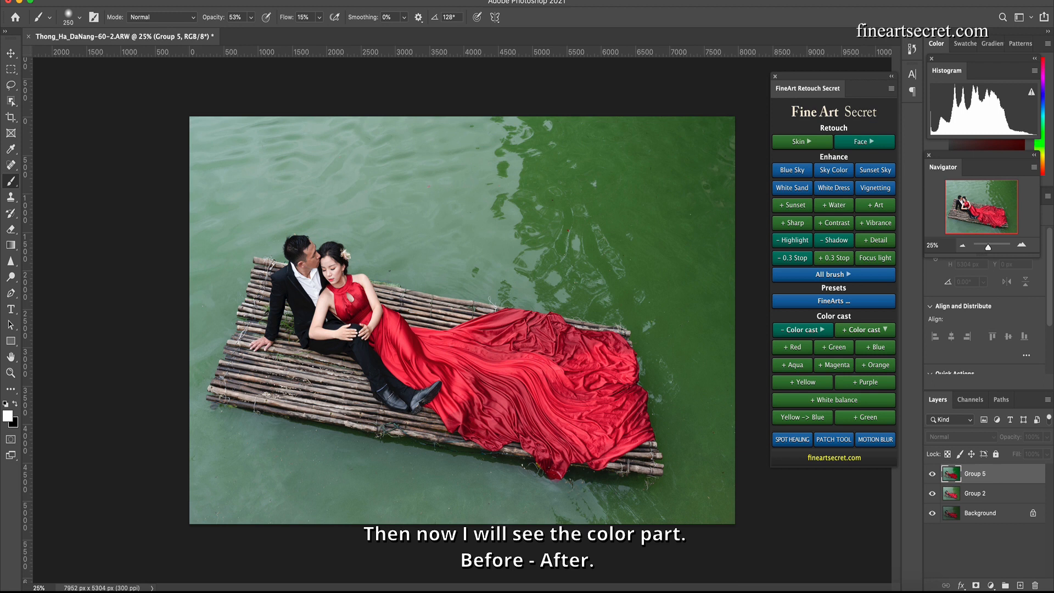
pyautogui.press('super+comma')
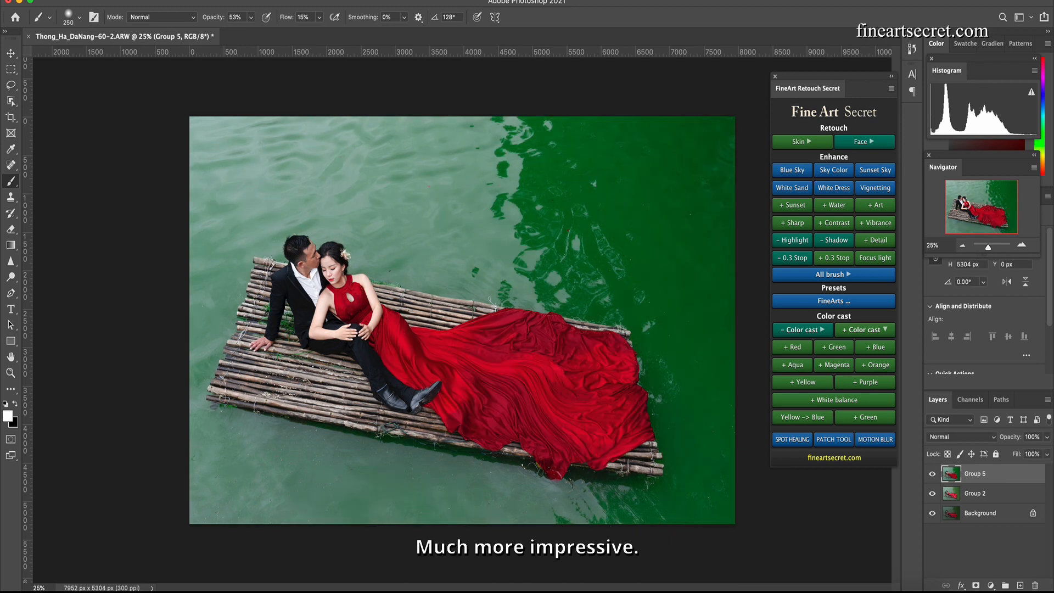
pyautogui.press('super+comma')
pyautogui.press('super+comma')
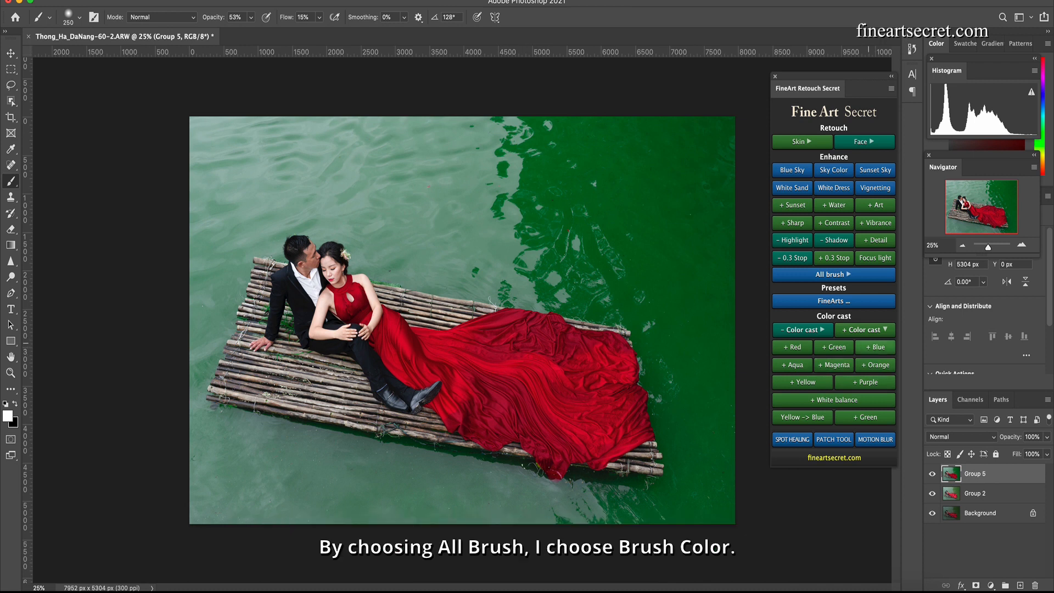
# Create a Brush Color layer, sample the red of the dress, and paint it over the dress with a 300 px brush.
pyautogui.click(849, 275)
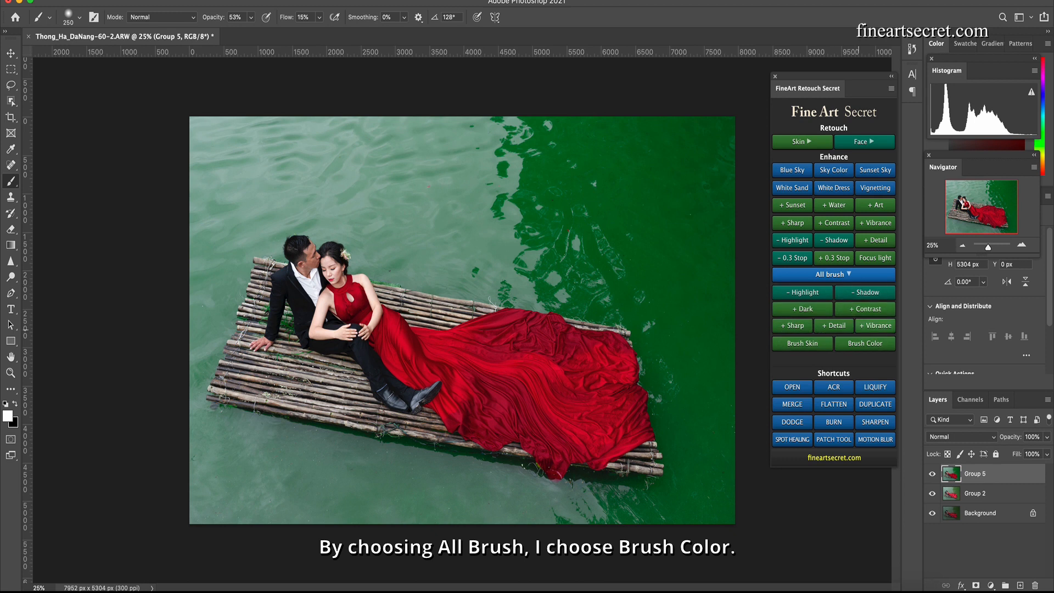
pyautogui.click(864, 343)
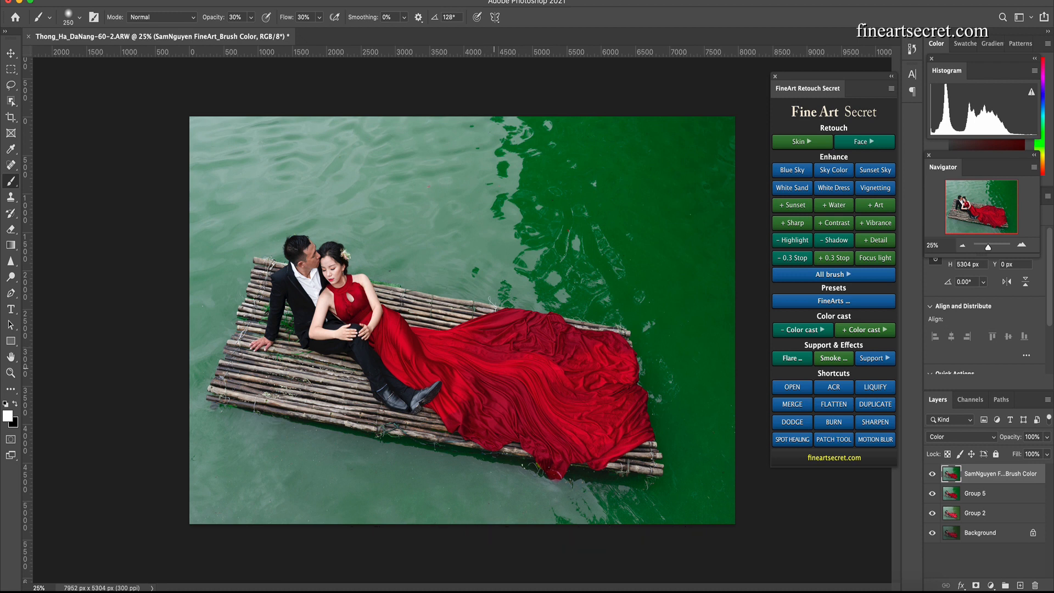
pyautogui.keyDown('alt'); pyautogui.click(495, 367); pyautogui.keyUp('alt')
pyautogui.press(']')
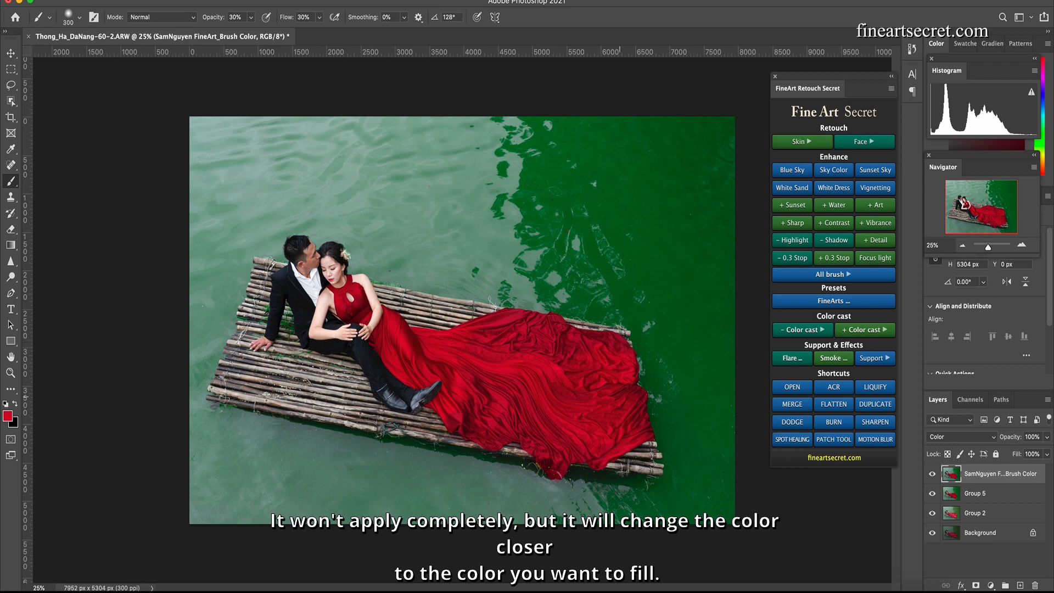
pyautogui.press('[')
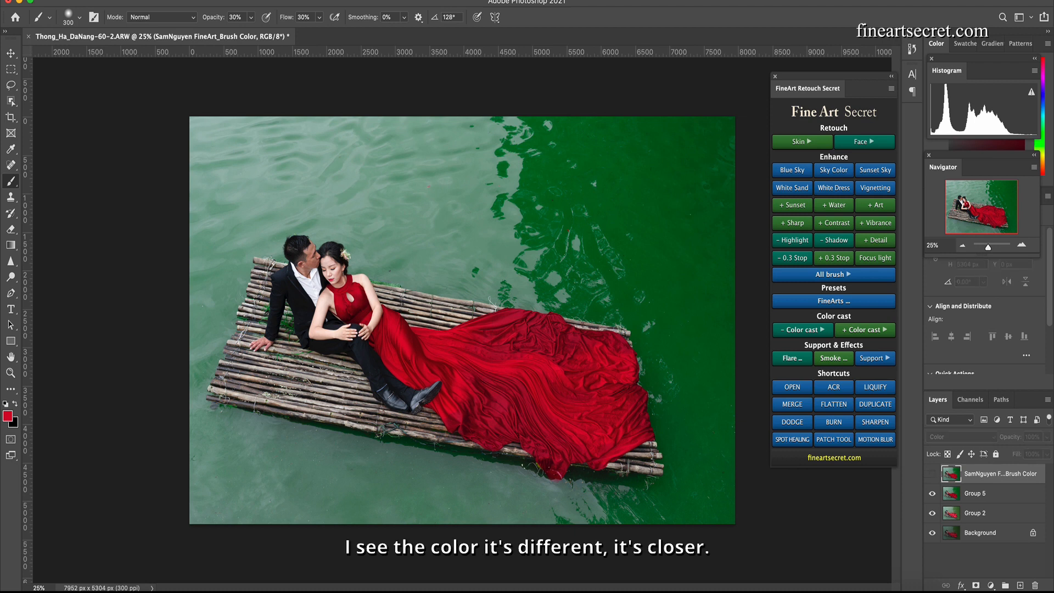
# Toggle the Brush Color layer's visibility to compare the painted dress color before and after.
pyautogui.press('super+comma')
pyautogui.press('super+comma')
pyautogui.press('super+comma')
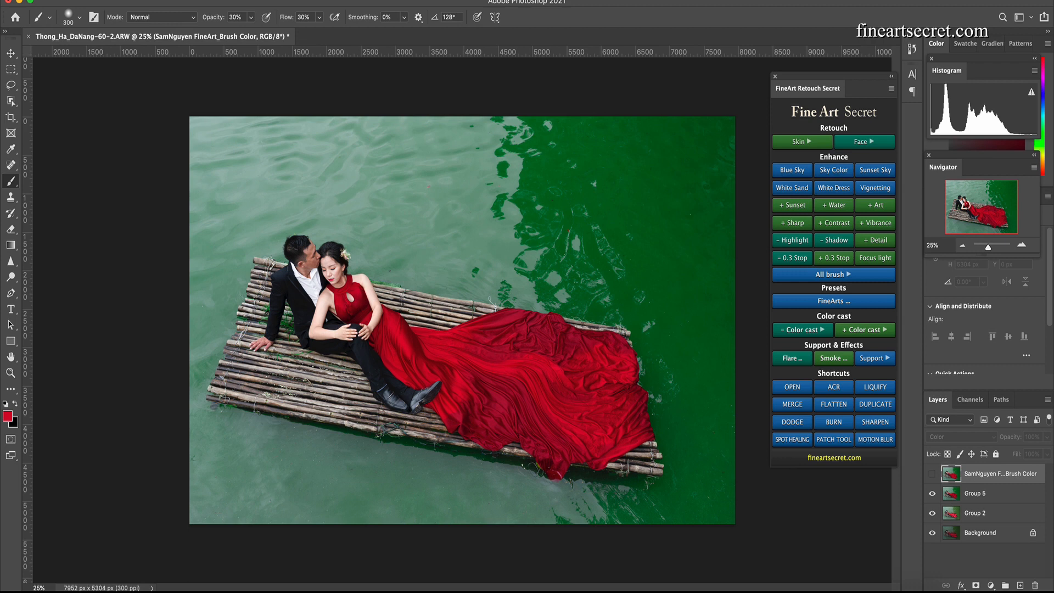
pyautogui.press('super+comma')
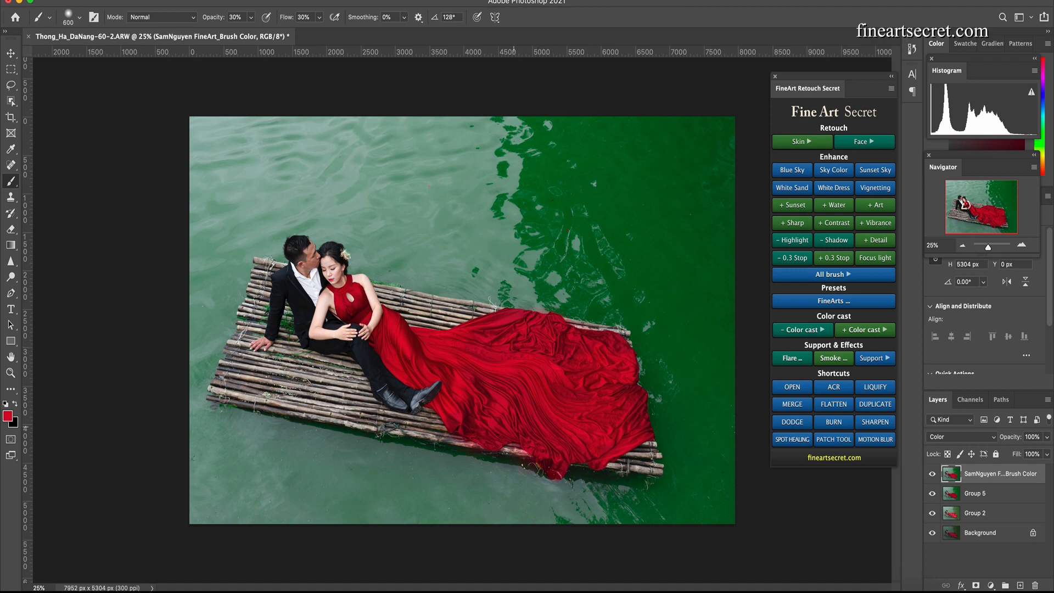
pyautogui.press('super+comma')
pyautogui.press('super+comma')
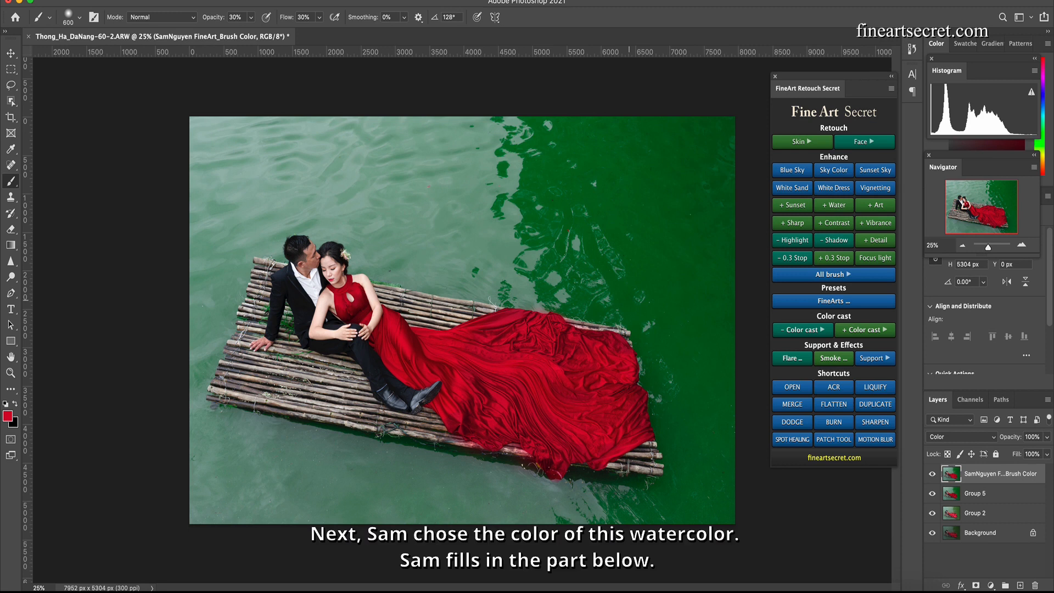
# Sample the deep green water and paint it over the paler water around the raft with a large brush, about 800 px.
pyautogui.keyDown('alt'); pyautogui.click(527, 176); pyautogui.keyUp('alt')
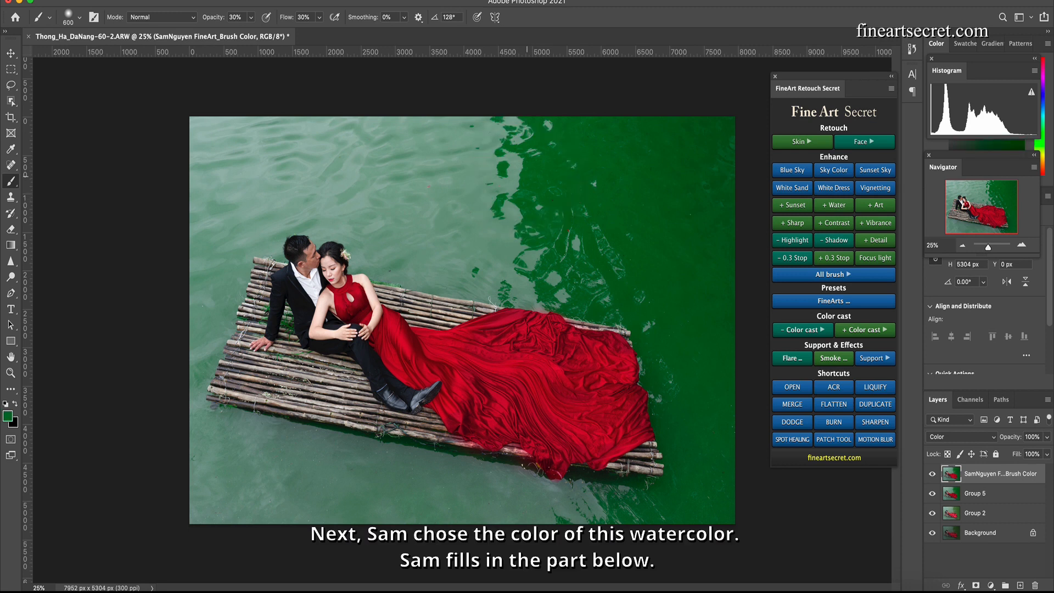
pyautogui.press(']')
pyautogui.press(']')
pyautogui.press(']')
pyautogui.press(']')
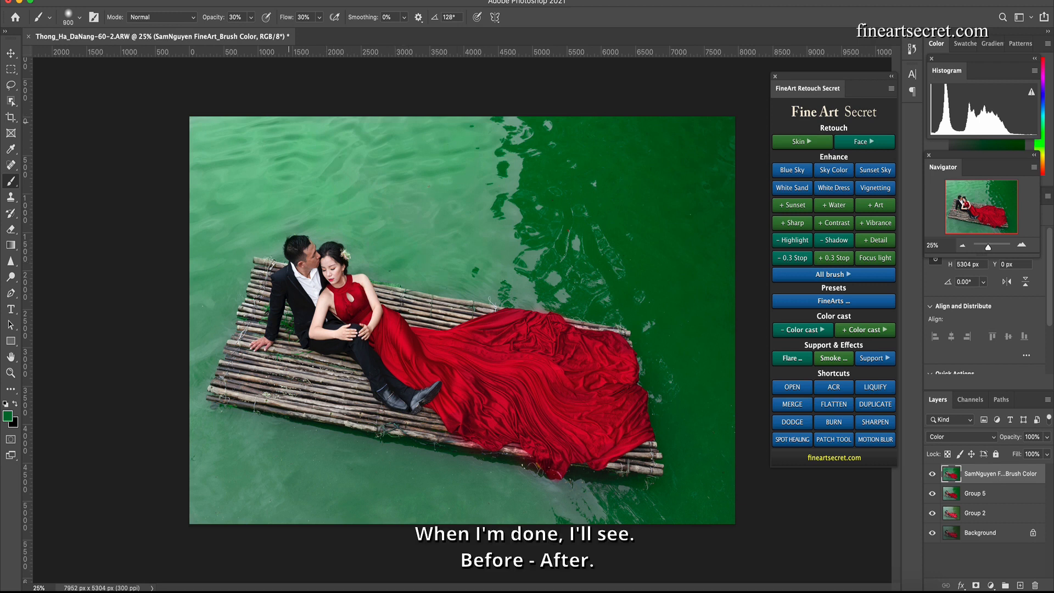
# Toggle the Brush Color layer's visibility to compare the painted water color before and after.
pyautogui.press('super+comma')
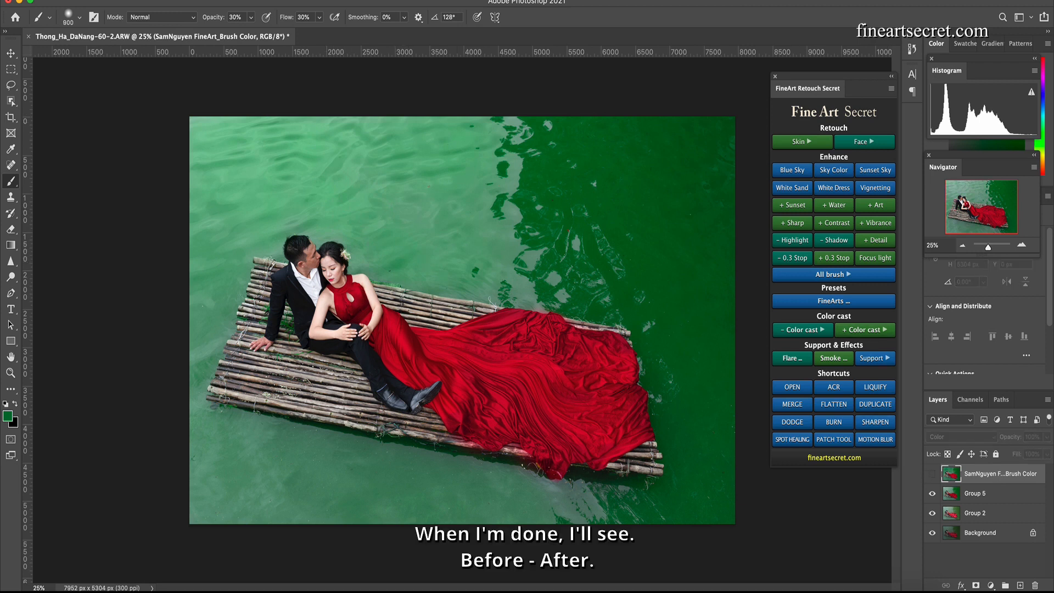
pyautogui.press('super+comma')
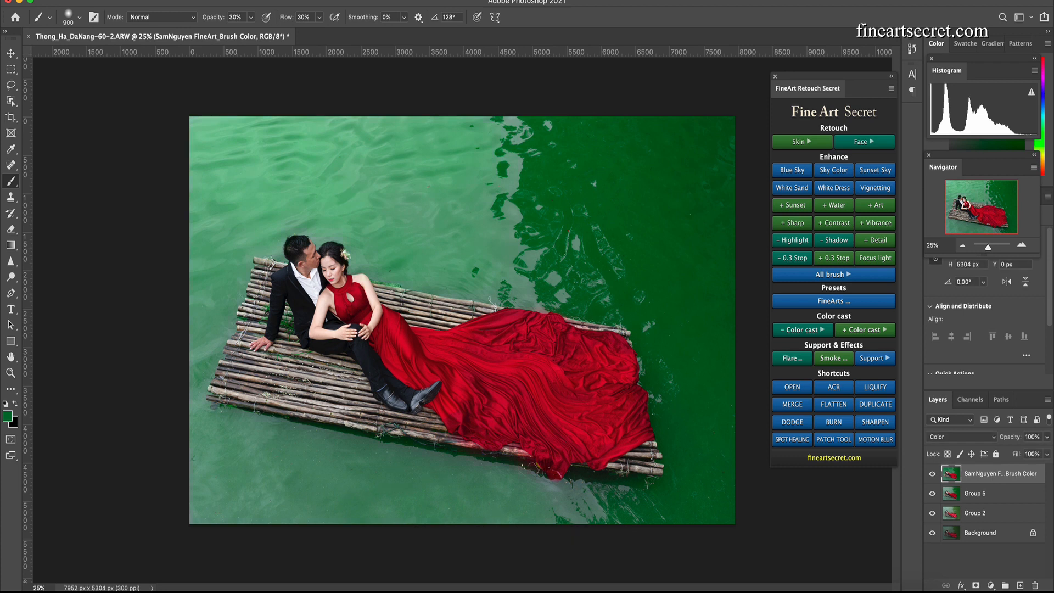
pyautogui.press('super+comma')
pyautogui.press('super+comma')
pyautogui.press('super+comma')
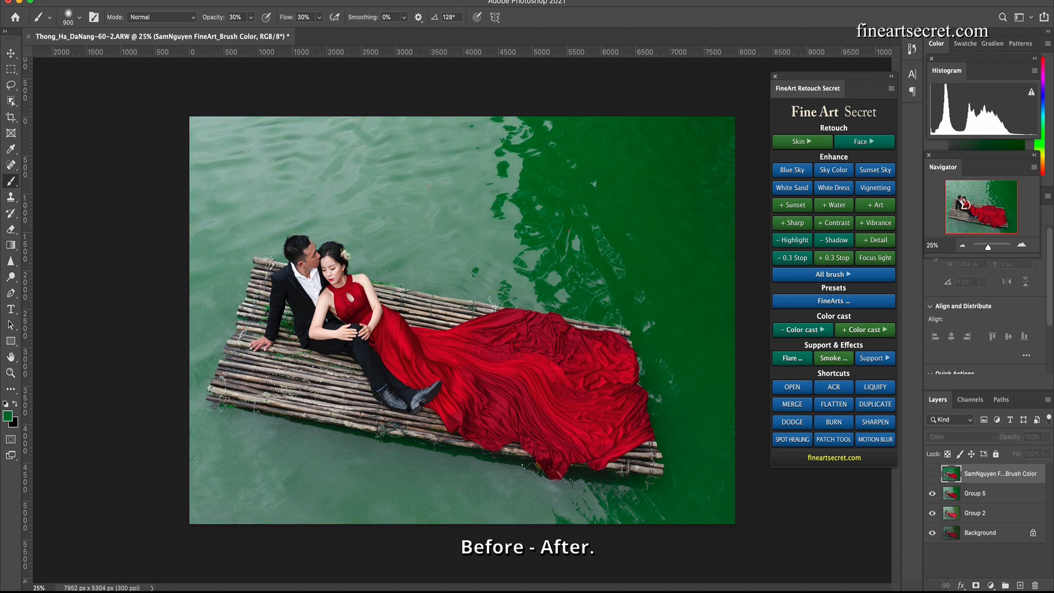
pyautogui.press('super+comma')
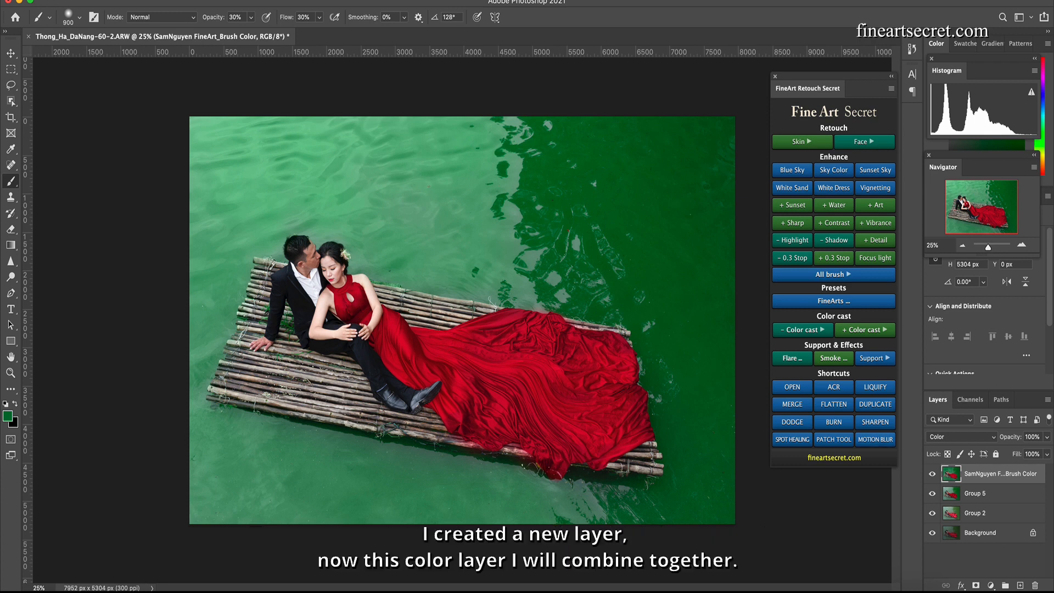
# Merge the Brush Color and Group 5 layers, and toggle the layers above the Background to compare with the original photo.
pyautogui.keyDown('shift'); pyautogui.click(988, 493); pyautogui.keyUp('shift')
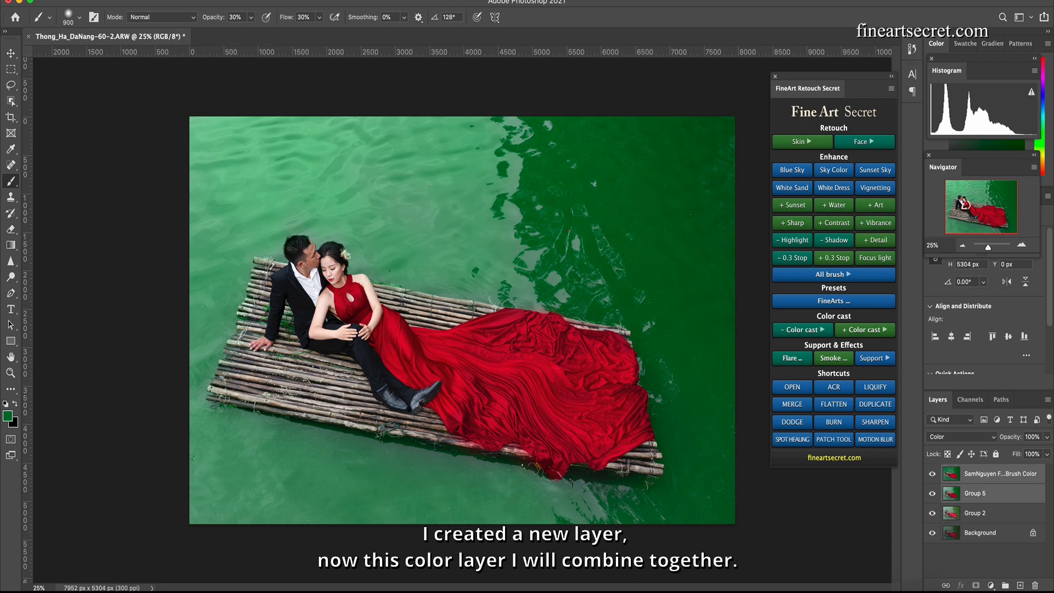
pyautogui.hotkey('ctrl', 'e')
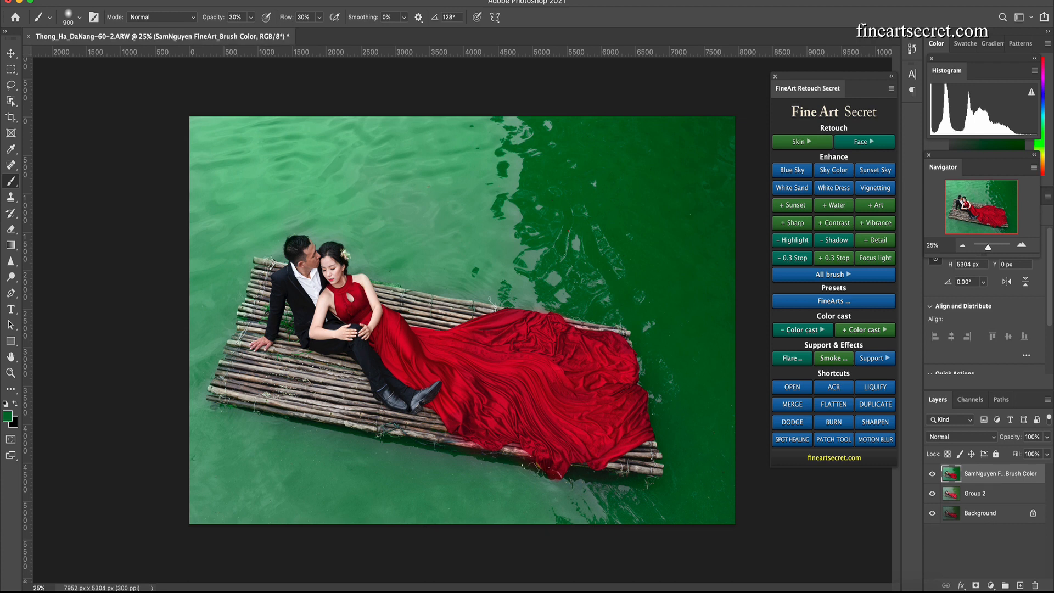
pyautogui.click(931, 473)
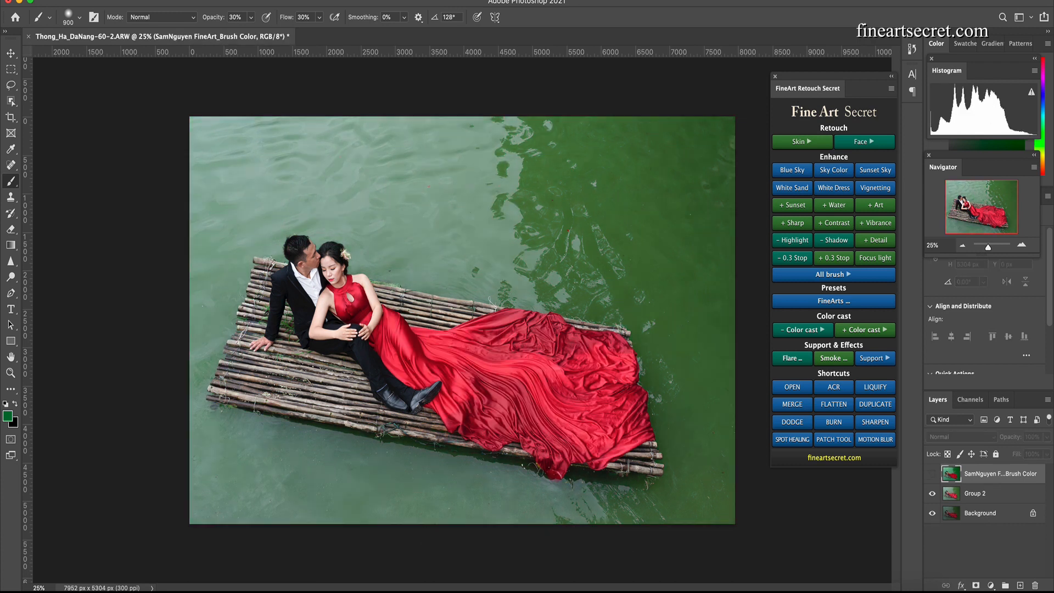
pyautogui.click(932, 473)
pyautogui.click(931, 473)
pyautogui.click(932, 493)
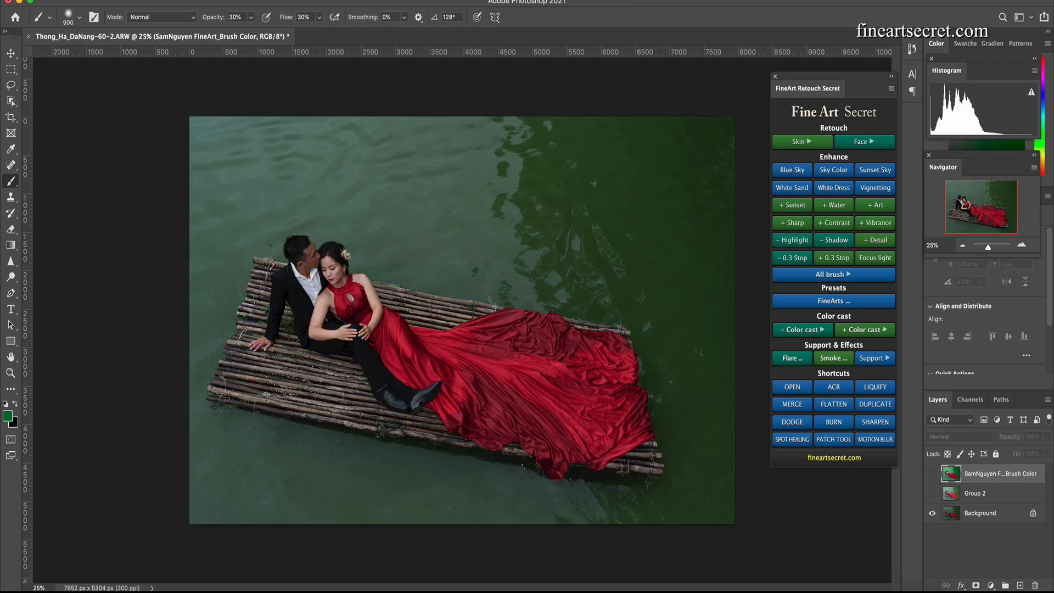
pyautogui.click(931, 493)
pyautogui.click(932, 473)
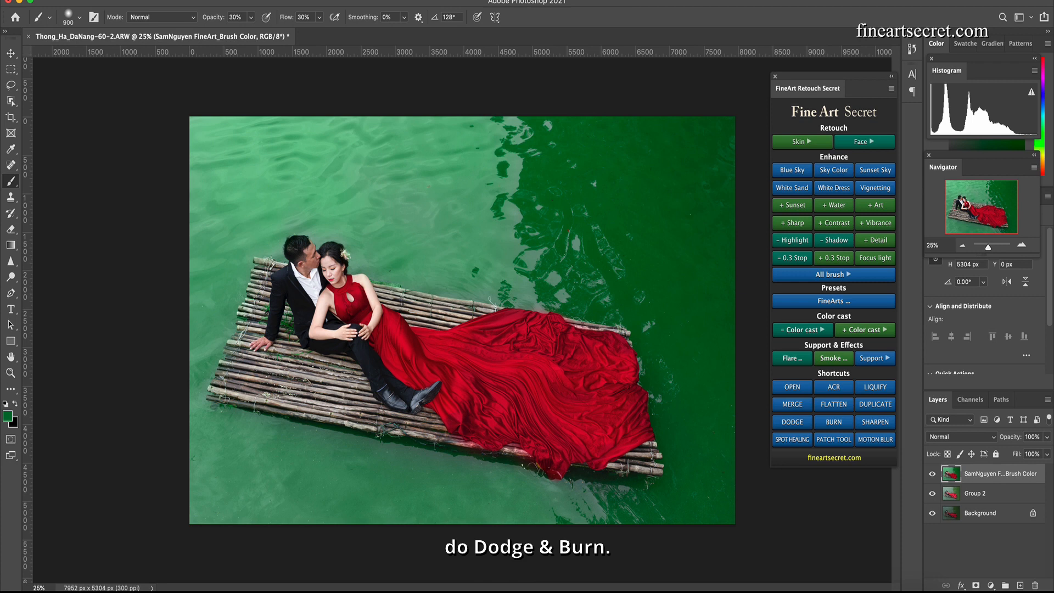
# Duplicate the merged Brush Color layer and darken parts of the dress with the Burn tool at Midtones, 10% exposure.
pyautogui.press('super+j')
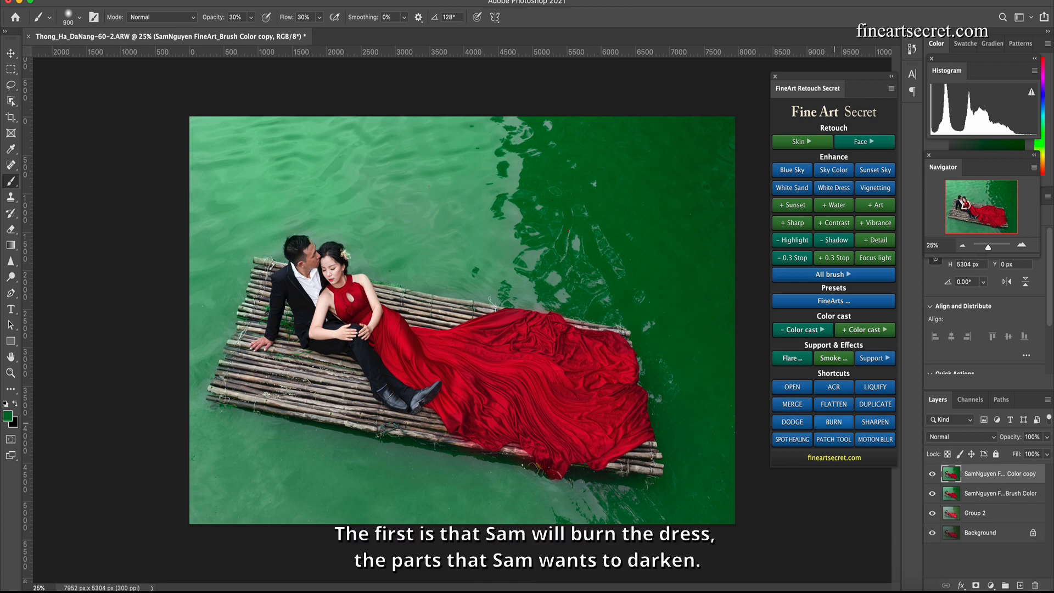
pyautogui.click(833, 421)
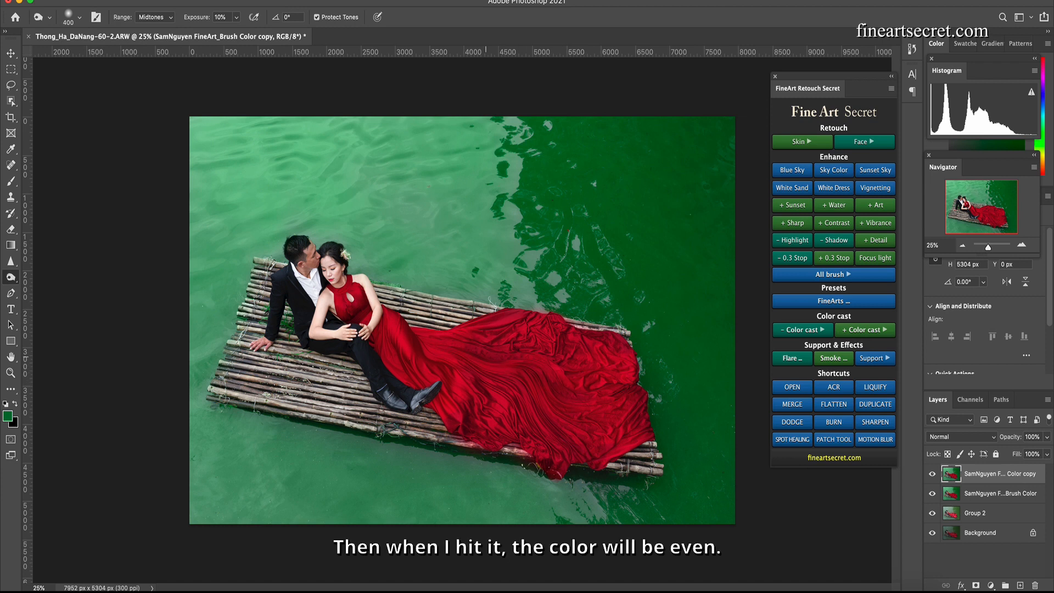
pyautogui.press(']')
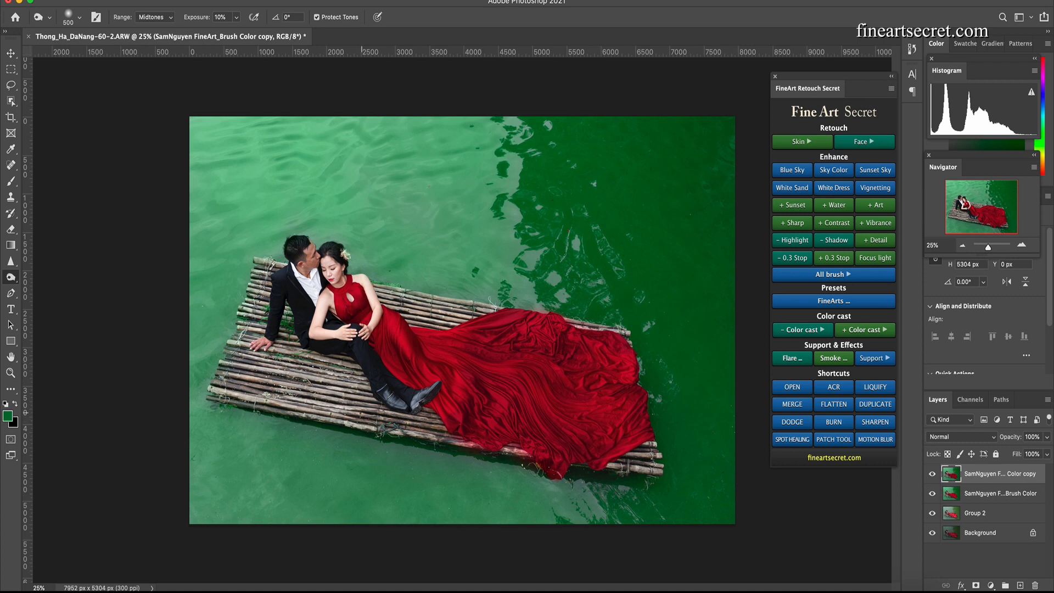
# Darken the bamboo raft with the Burn tool, varying the brush size between 300 and 500 px.
pyautogui.press(']')
pyautogui.press('[')
pyautogui.press('[')
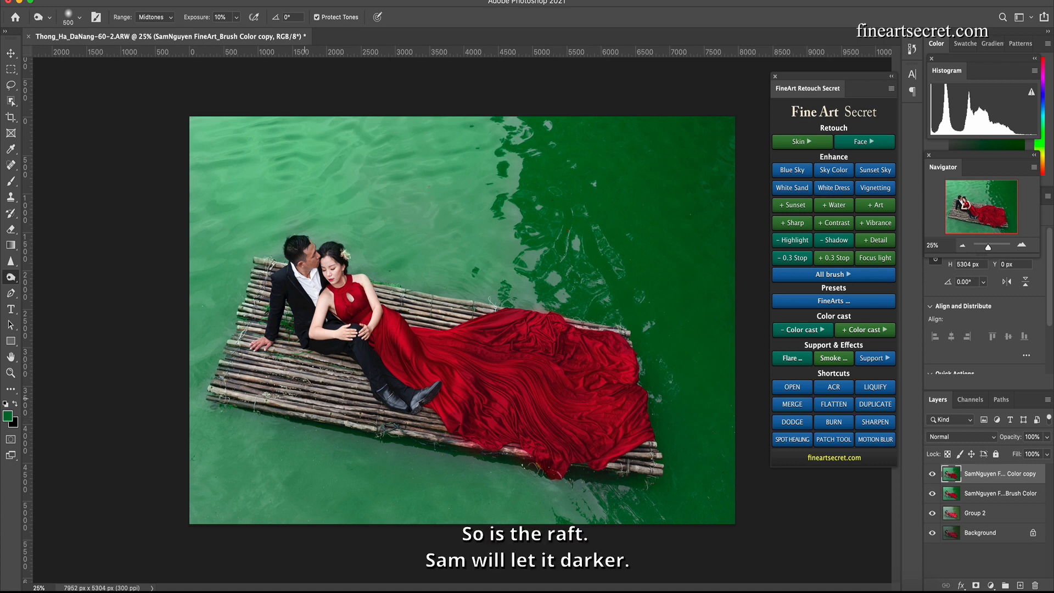
pyautogui.press('[')
pyautogui.press('[')
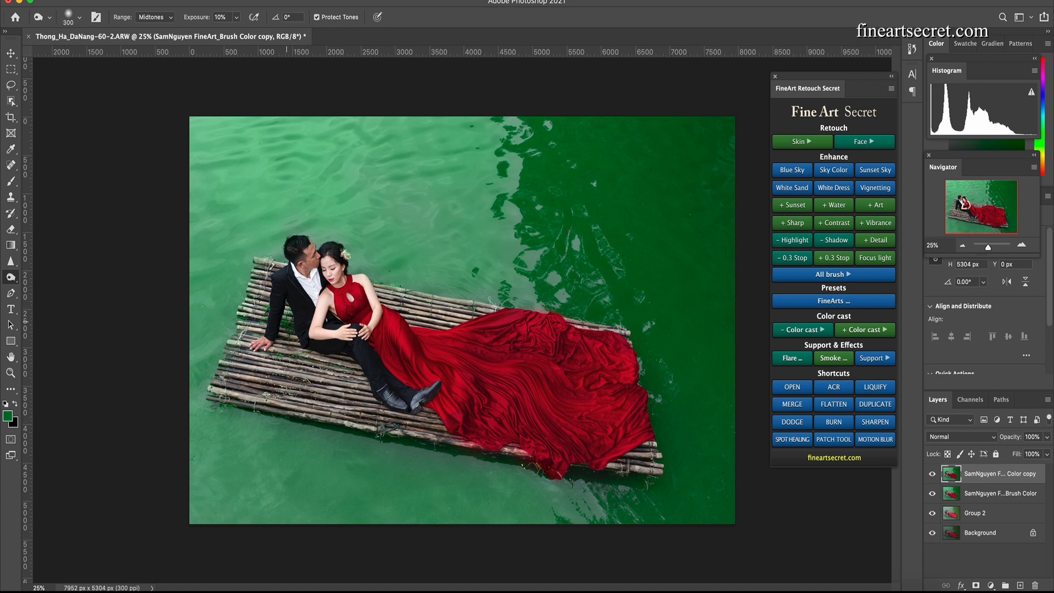
pyautogui.press(']')
pyautogui.press(']')
pyautogui.press(']')
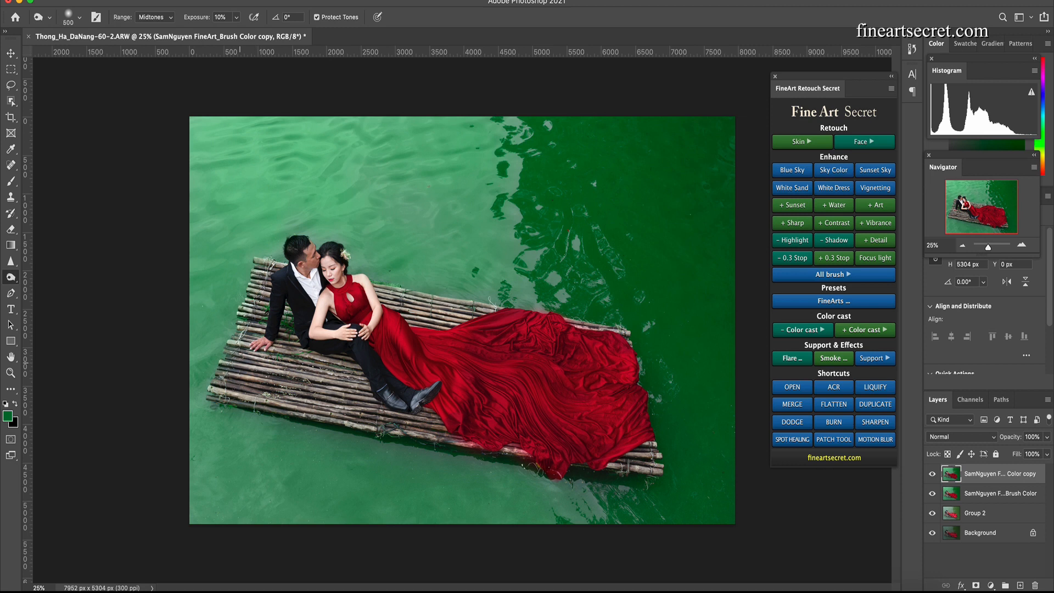
pyautogui.press('[')
pyautogui.press('[')
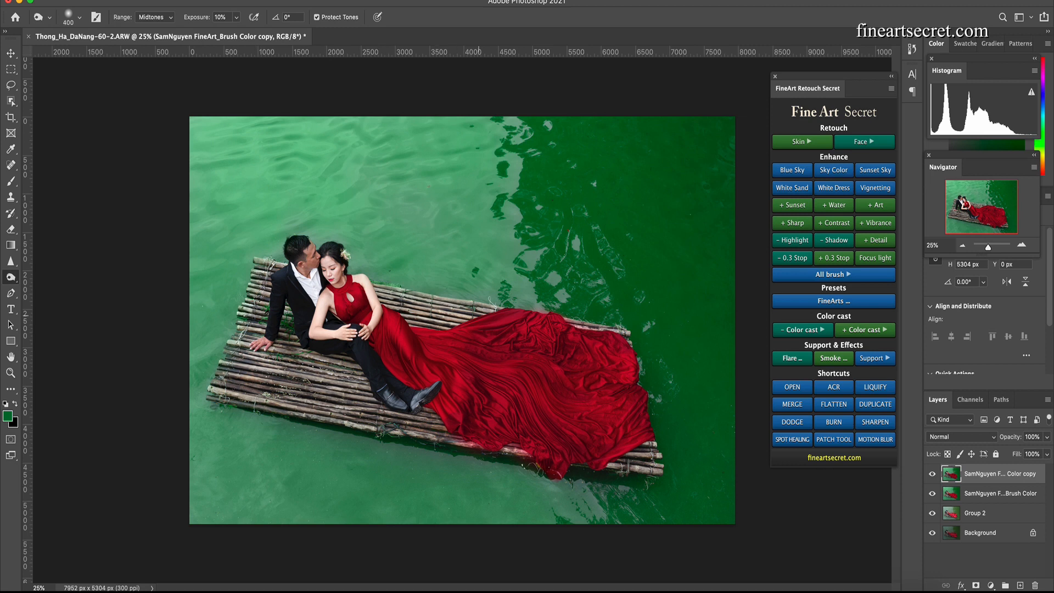
pyautogui.press(']')
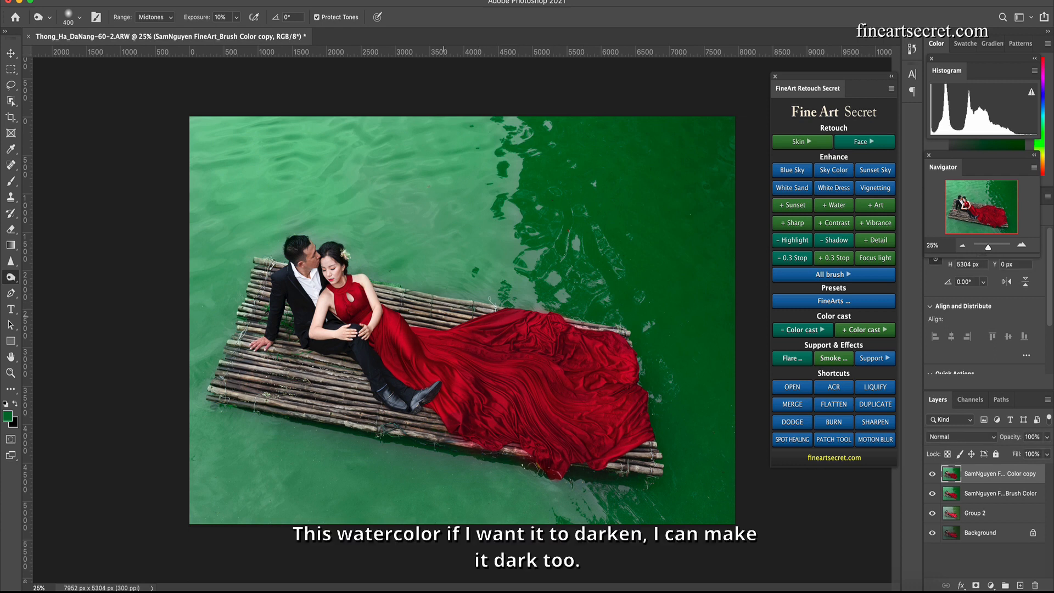
# Darken the water around the raft with the Burn tool, enlarging the brush to 1200 and 1600 px.
pyautogui.press(']')
pyautogui.press(']')
pyautogui.press(']')
pyautogui.press(']')
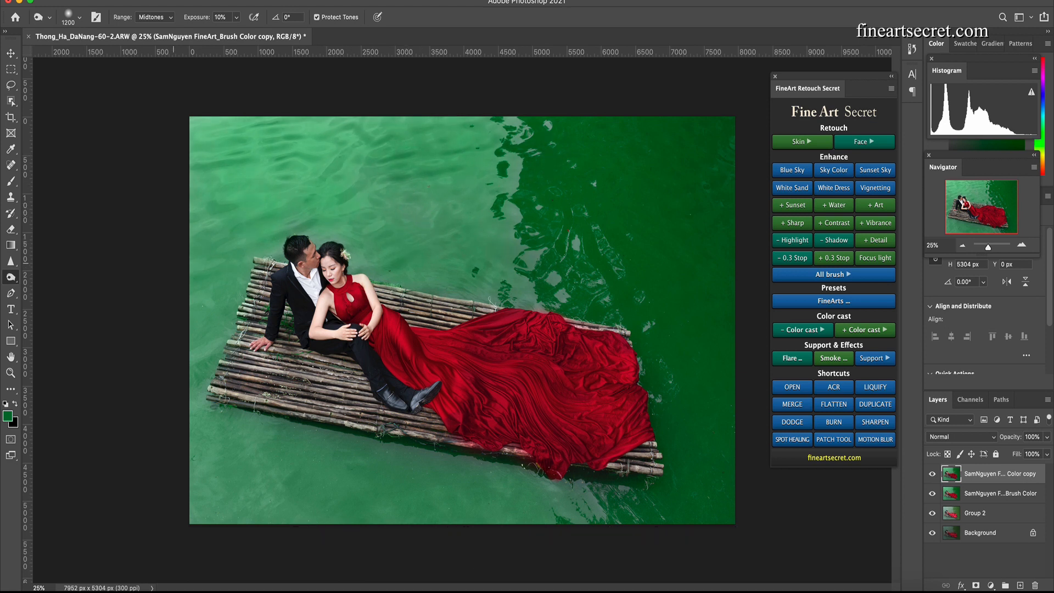
pyautogui.press(']')
pyautogui.press(']')
pyautogui.press(']')
pyautogui.press(']')
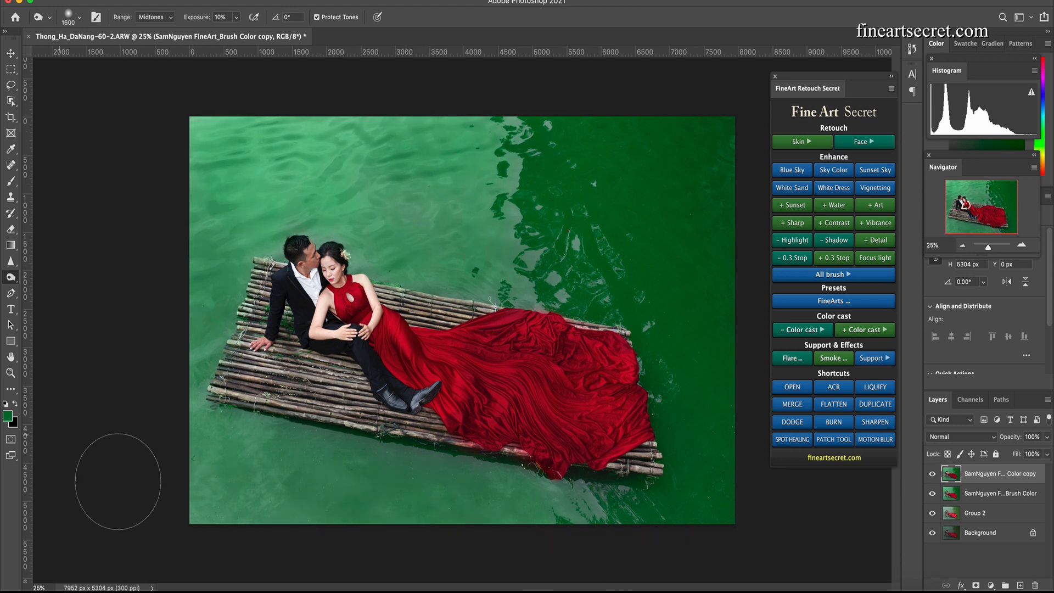
# Burn around the upper edge of the dress train with the brush reduced to 500 px.
pyautogui.press('[')
pyautogui.press('[')
pyautogui.press('[')
pyautogui.press('[')
pyautogui.press('[')
pyautogui.press('[')
pyautogui.press('[')
pyautogui.press('[')
pyautogui.press('[')
pyautogui.press('[')
pyautogui.press('[')
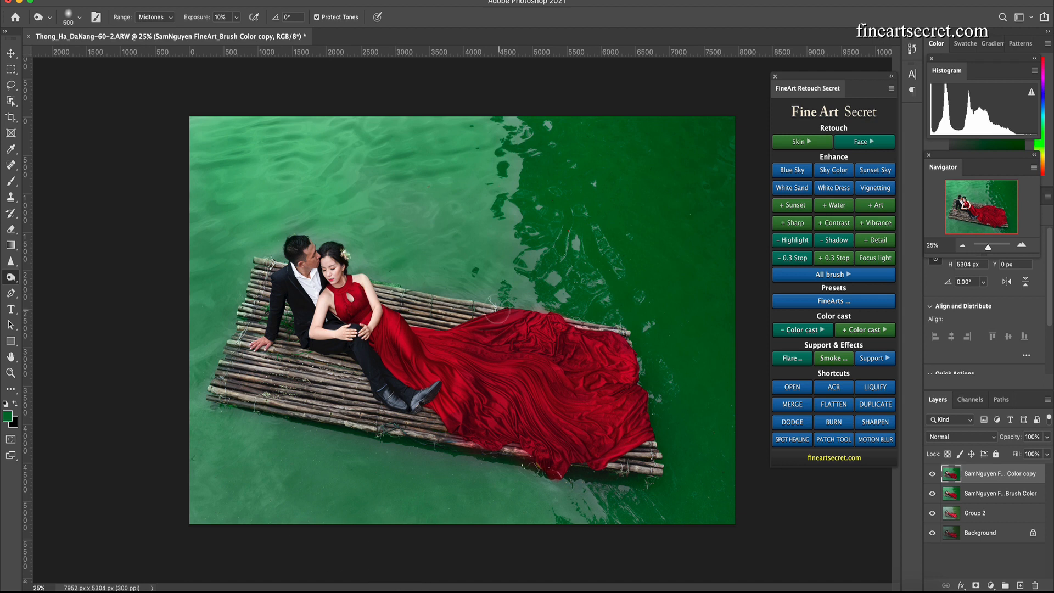
# Burn finer areas around the couple and the nearby water with a smaller brush of about 175 to 200 px.
pyautogui.press('super+equal')
pyautogui.press('[')
pyautogui.press('[')
pyautogui.press('[')
pyautogui.press('[')
pyautogui.press('[')
pyautogui.press('[')
pyautogui.press('[')
pyautogui.press('[')
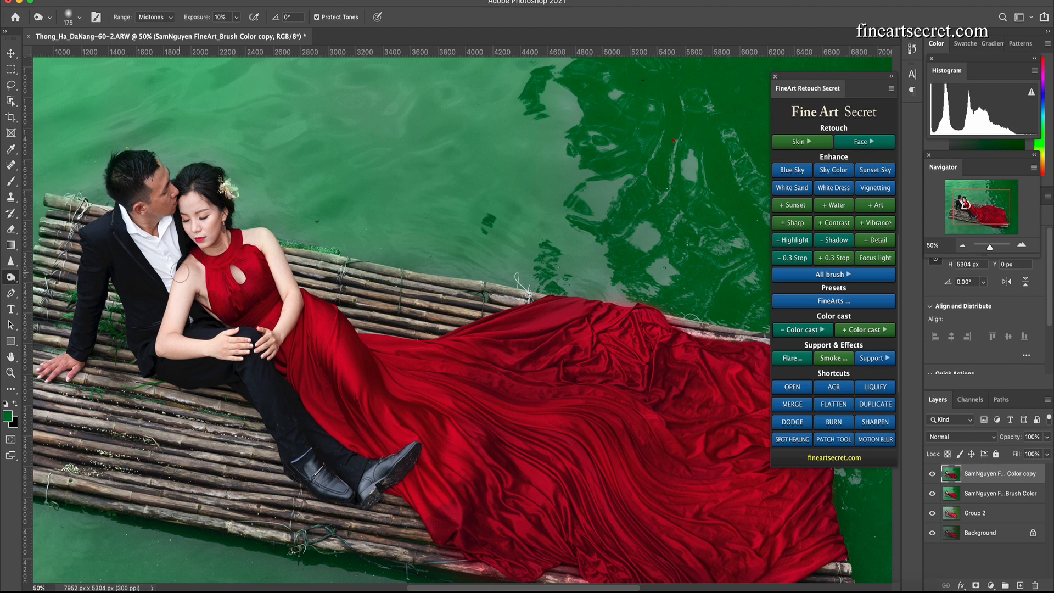
pyautogui.press(']')
pyautogui.press(']')
pyautogui.press(']')
pyautogui.press(']')
pyautogui.press('super+minus')
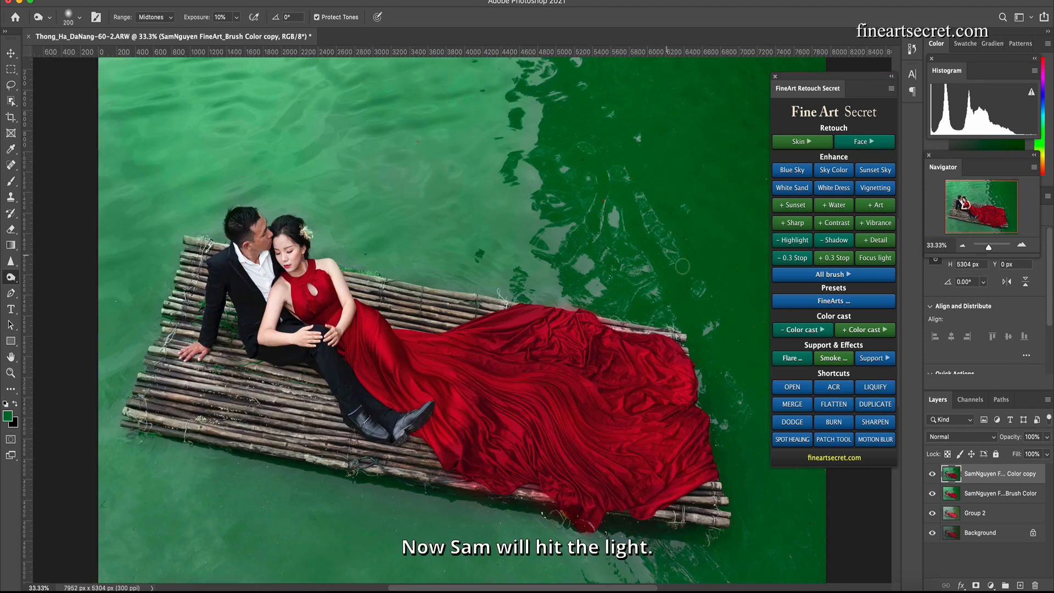
# Brighten the dress folds beside the groom's legs with the Dodge tool at Midtones, 10% exposure, using a 90 to 100 px brush.
pyautogui.click(788, 424)
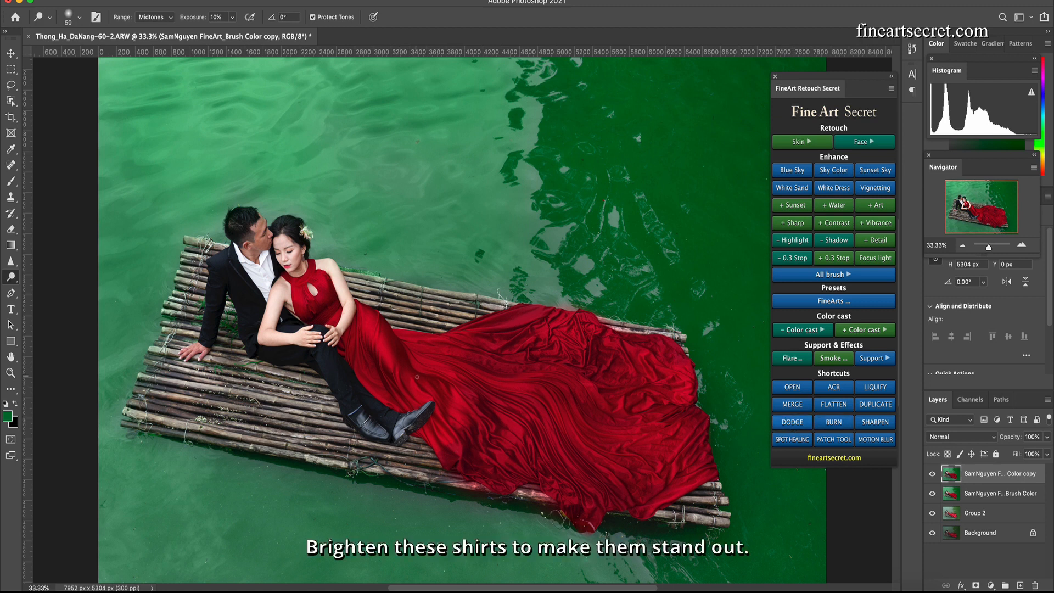
pyautogui.press(']')
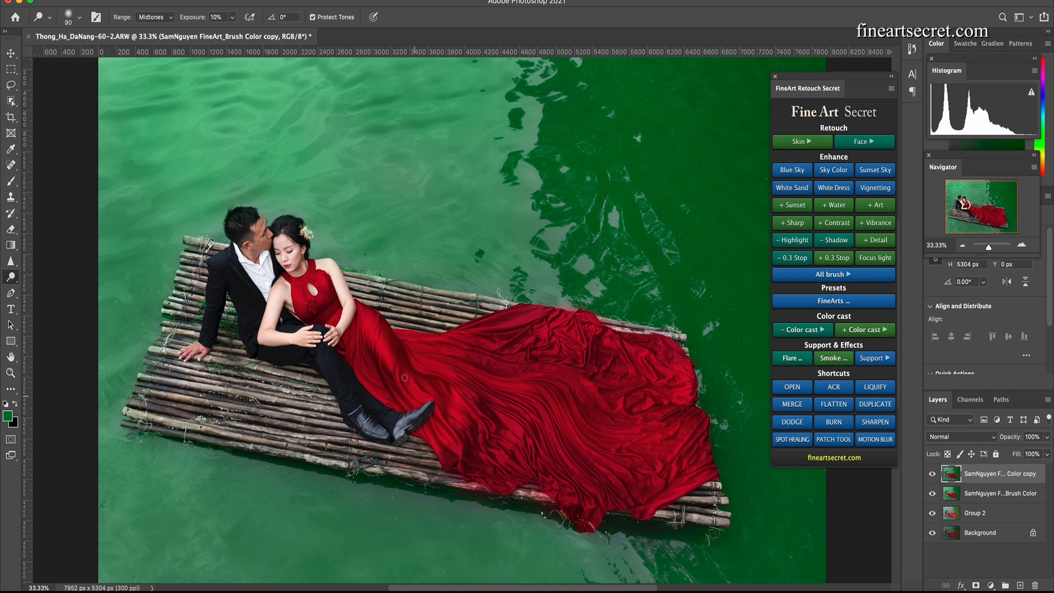
pyautogui.press('[')
pyautogui.press(']')
pyautogui.press(']')
pyautogui.press(']')
pyautogui.press(']')
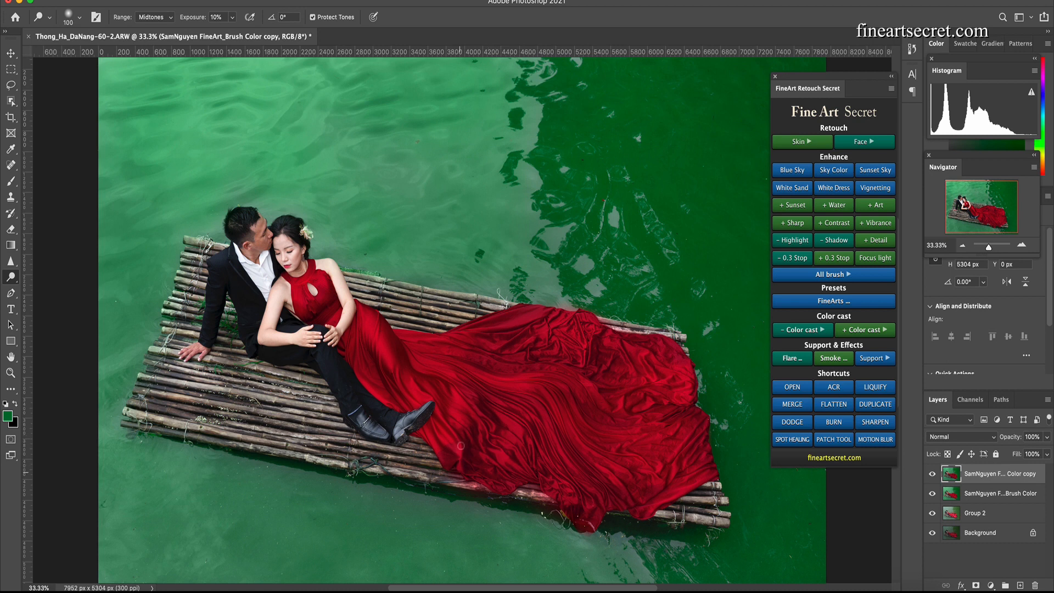
# Dodge the highlights of the lower dress folds near the groom's shoes, keeping the brush around 90 px.
pyautogui.press('[')
pyautogui.press('[')
pyautogui.press(']')
pyautogui.press(']')
pyautogui.press('[')
pyautogui.press('[')
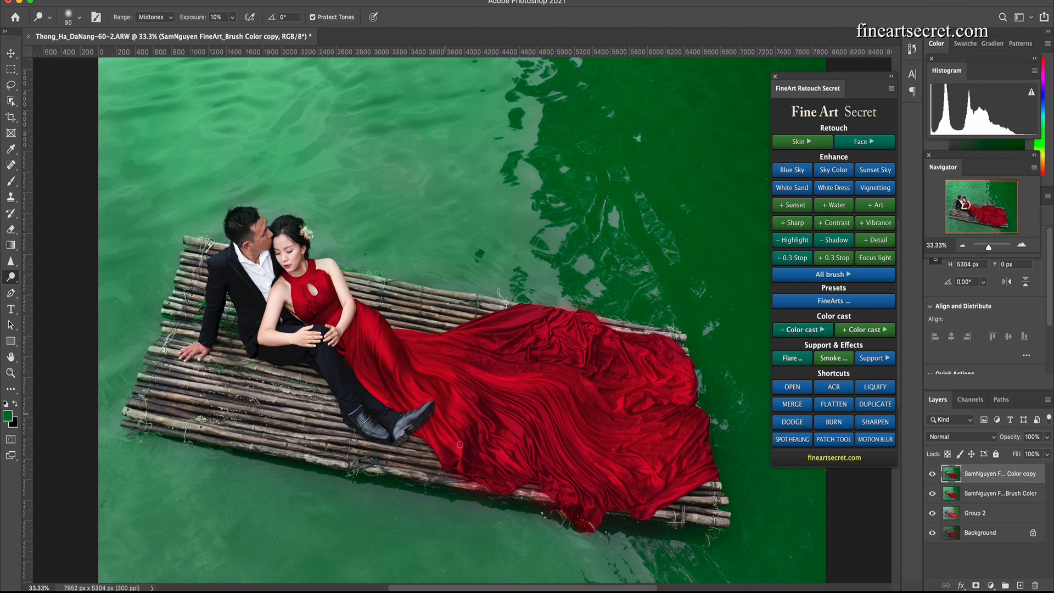
pyautogui.press(']')
pyautogui.press('[')
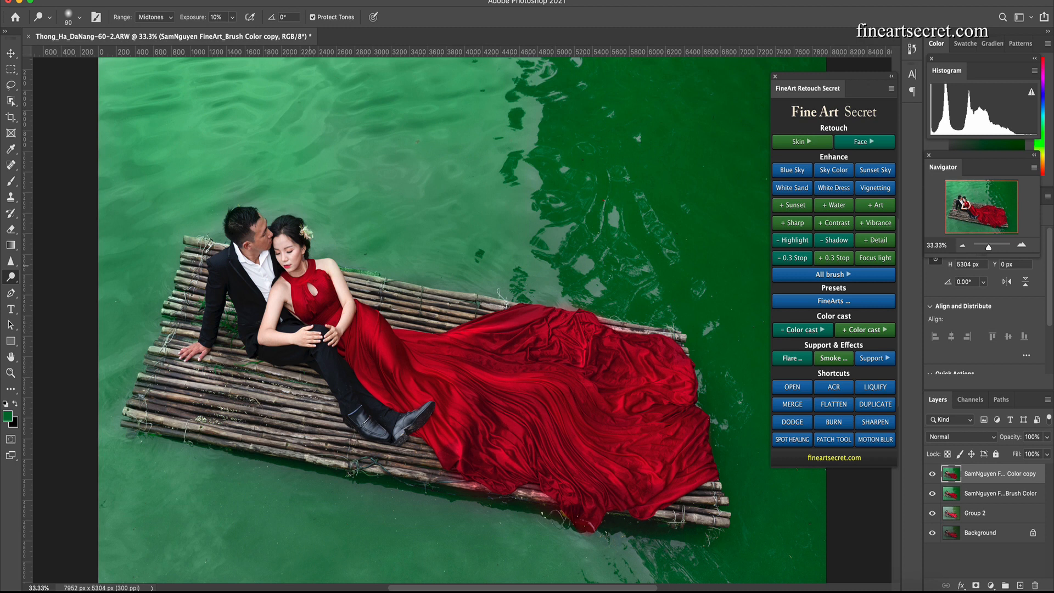
# Brighten the bride's skin with the Dodge tool using a 250 px brush.
pyautogui.press(']')
pyautogui.press(']')
pyautogui.press(']')
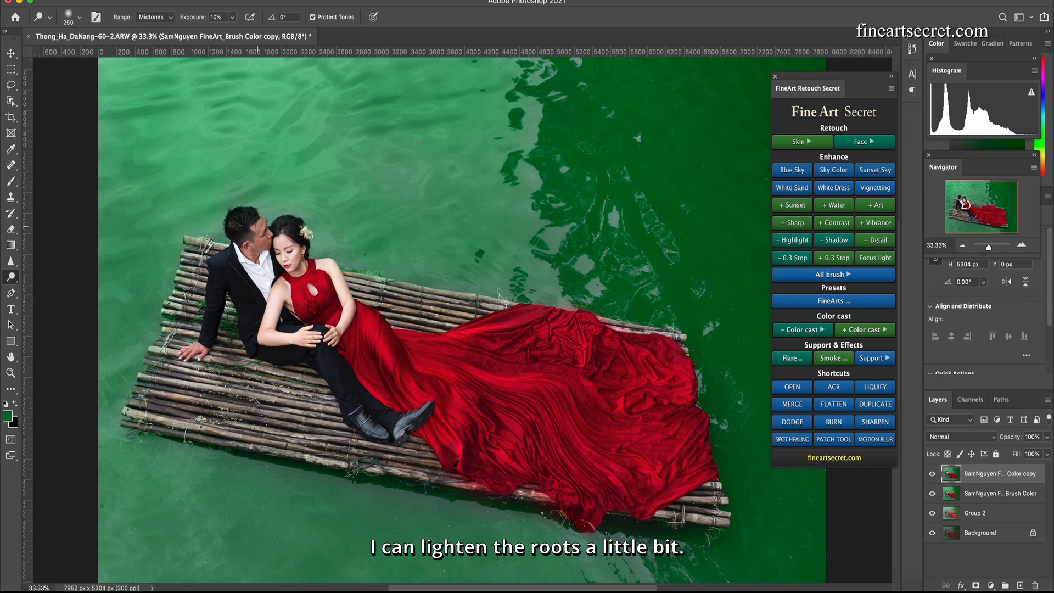
pyautogui.moveTo(277, 230); pyautogui.dragTo(285, 267)
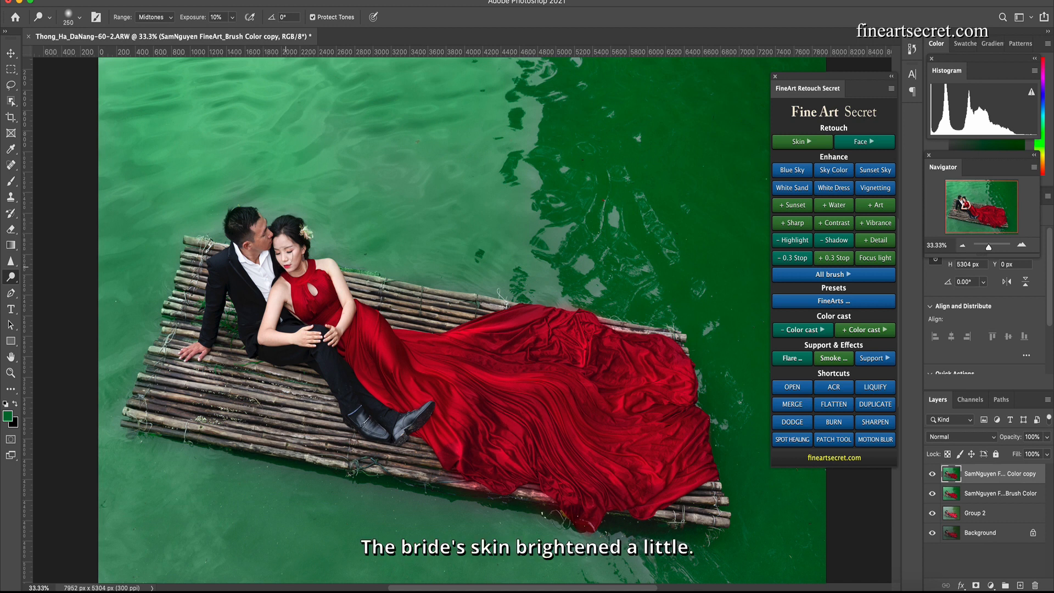
# Toggle the Brush Color copy layer's visibility to compare the whole image before and after dodging and burning.
pyautogui.press('super+minus')
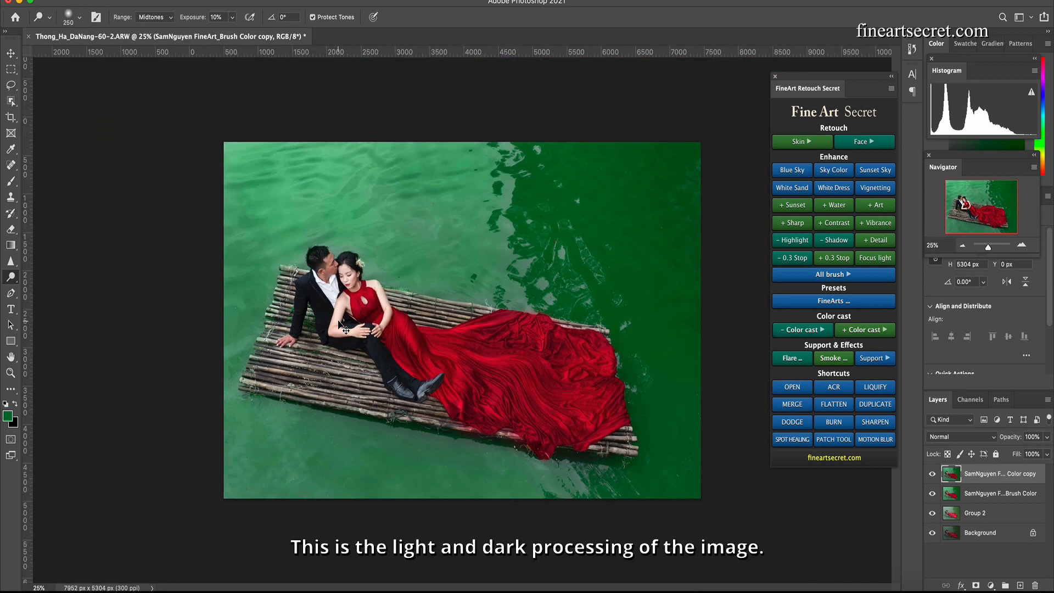
pyautogui.press('super+minus')
pyautogui.press('super+plus')
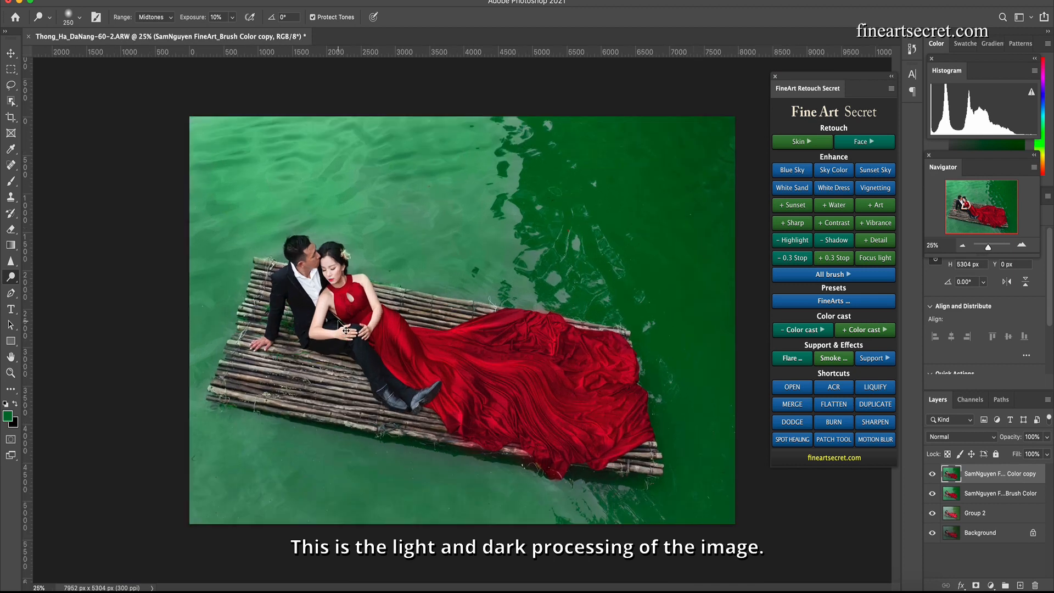
pyautogui.click(935, 474)
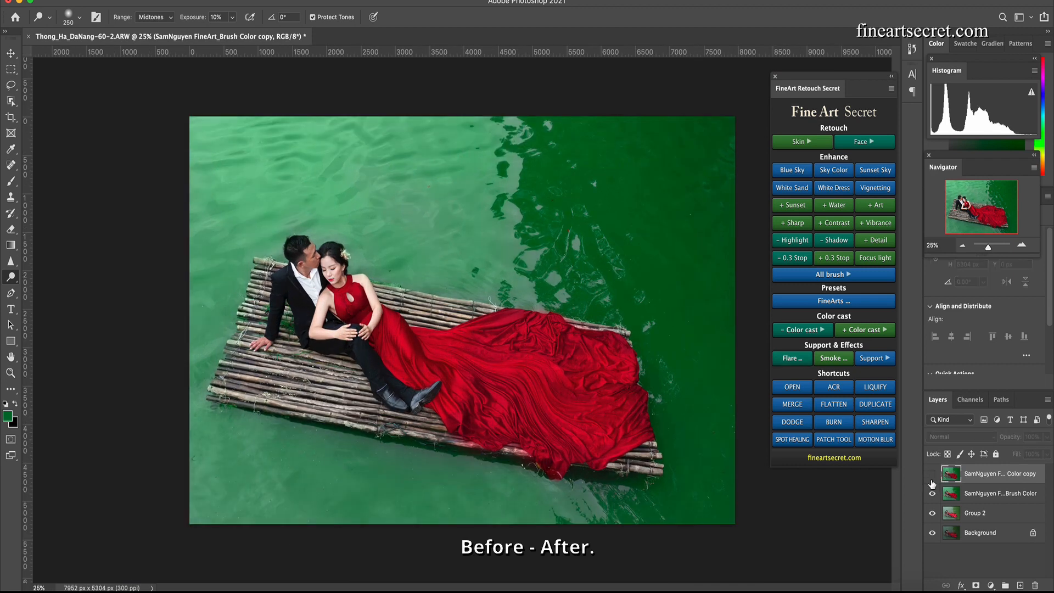
pyautogui.click(932, 475)
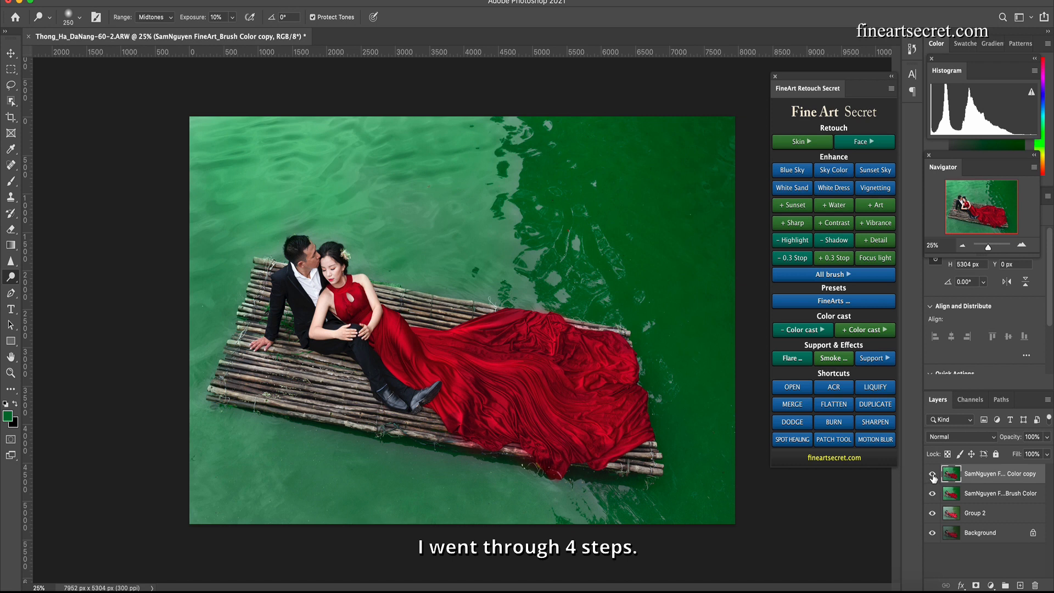
# Hide all layers above the Background, and show them again one by one to review each retouching stage.
pyautogui.moveTo(933, 475); pyautogui.dragTo(931, 509)
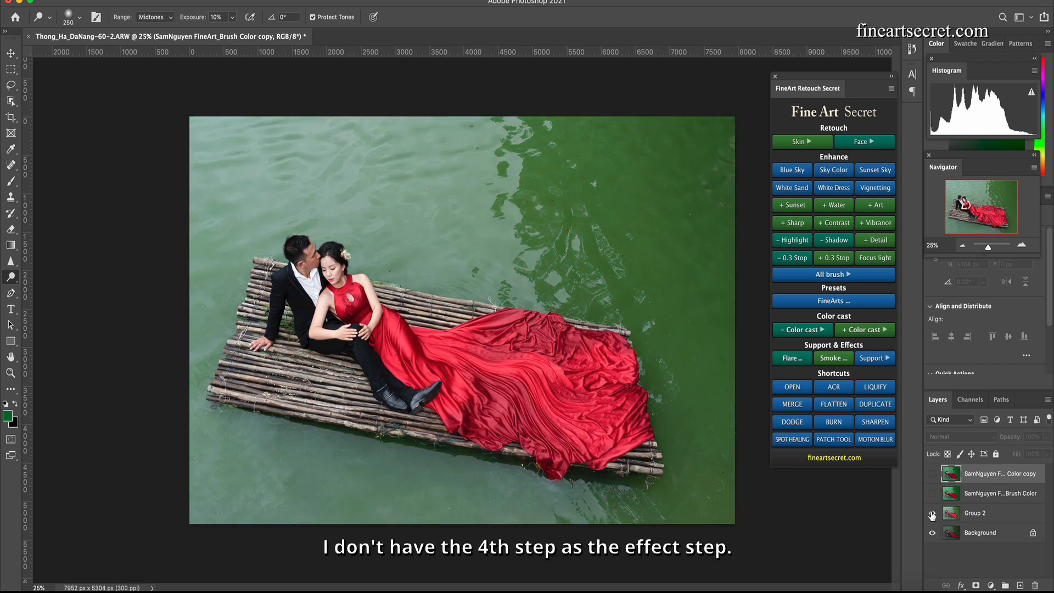
pyautogui.click(932, 510)
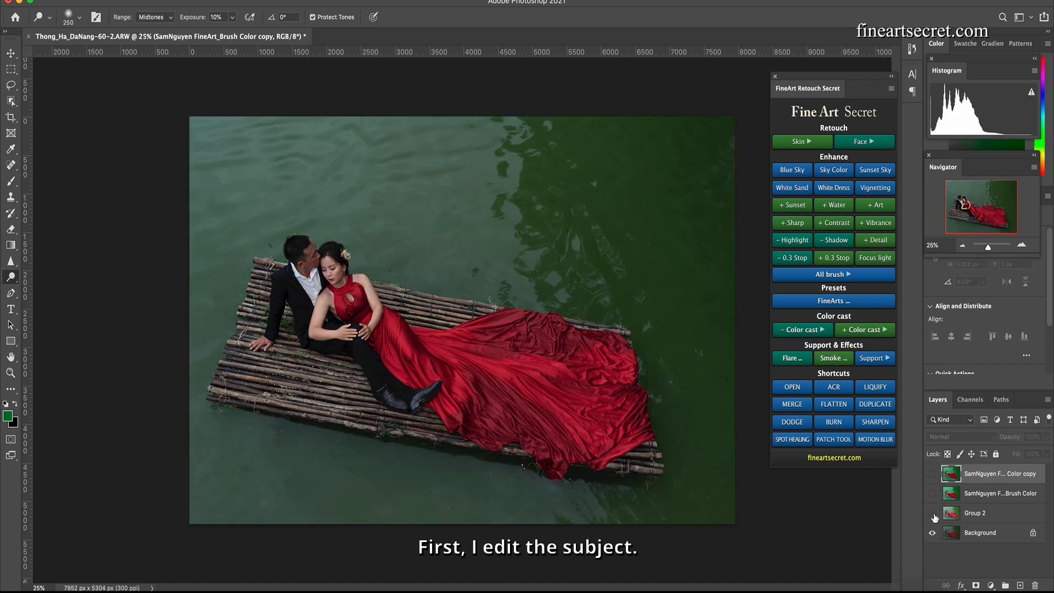
pyautogui.click(932, 513)
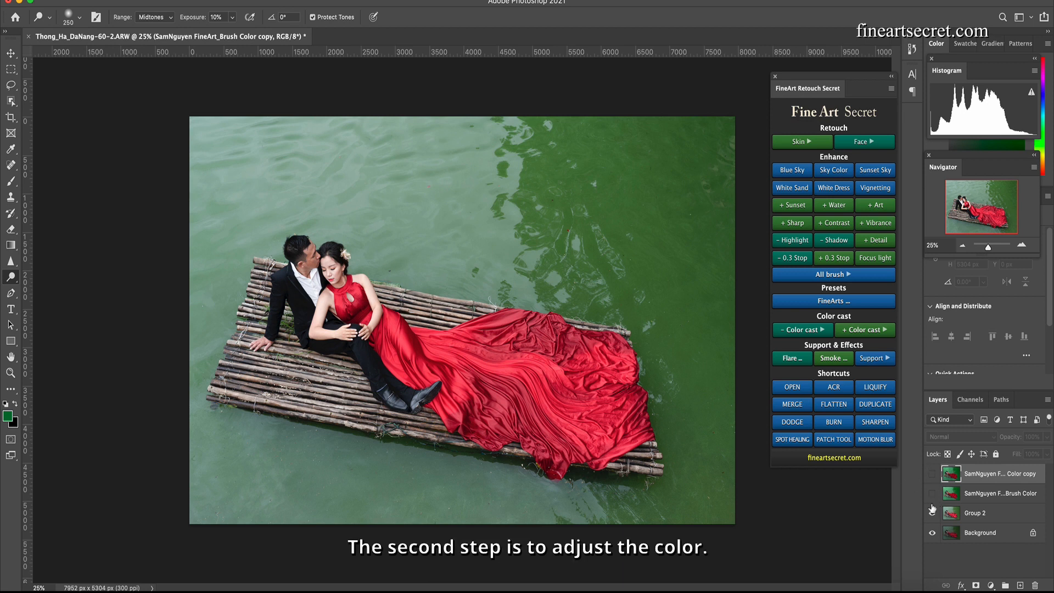
pyautogui.click(932, 493)
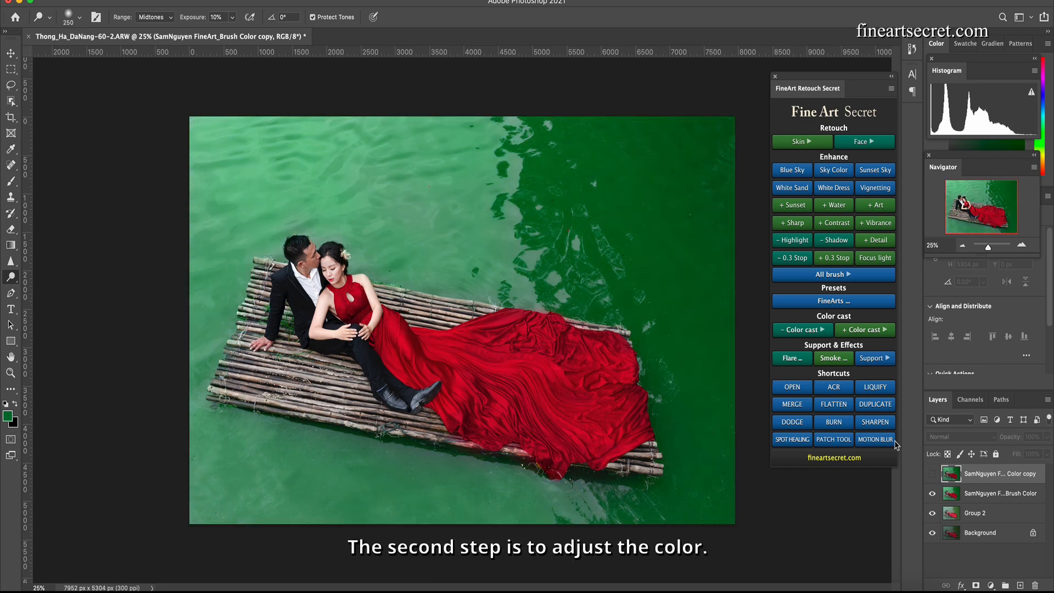
pyautogui.click(932, 474)
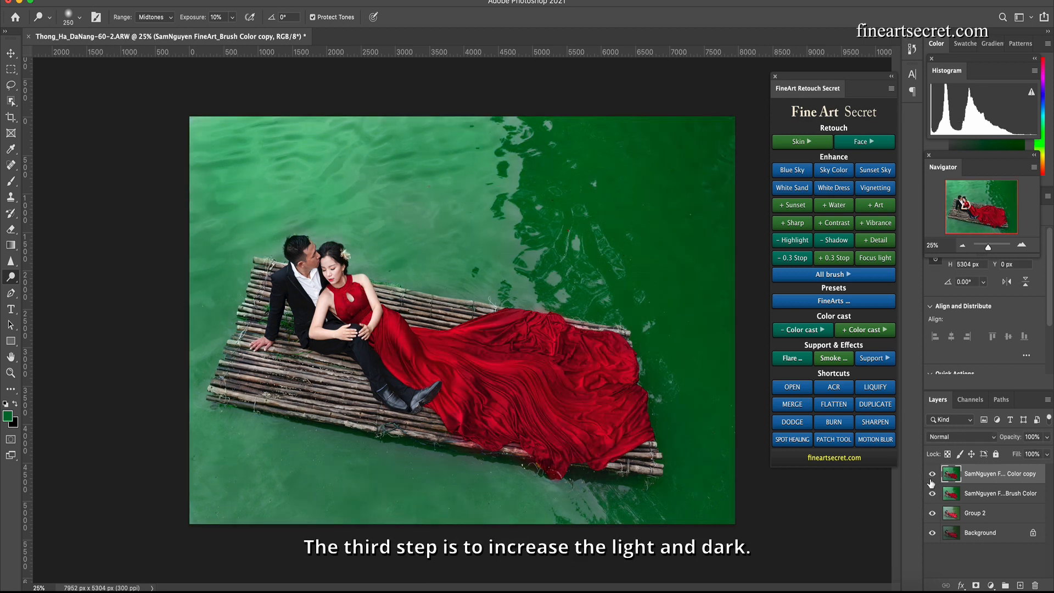